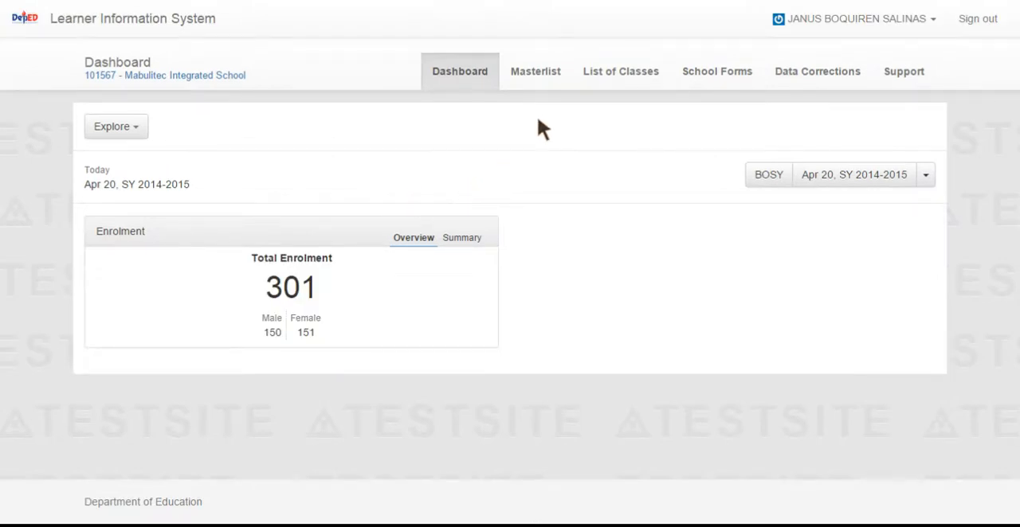
Open the enrolment masterlist of the Grade 5 MAKATAO class from the school's list of classes
{"action": "left_click", "coordinate": [621, 72]}
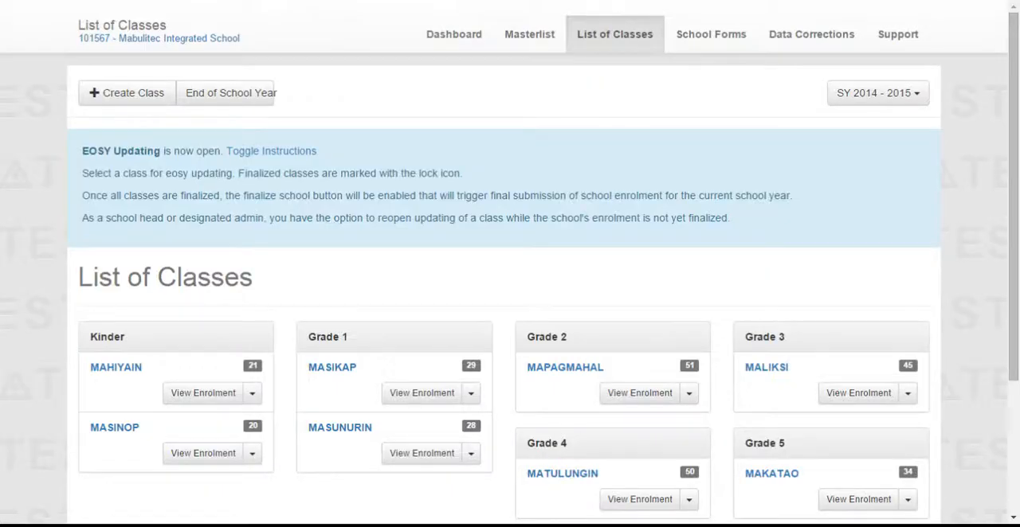
{"action": "scroll", "coordinate": [579, 339], "scroll_direction": "down", "scroll_amount": 3}
{"action": "left_click", "coordinate": [773, 289]}
Set the third male learner's general average to 85.25 without honor student status, update the enrolment status, and close the form
{"action": "scroll", "coordinate": [767, 291], "scroll_direction": "down", "scroll_amount": 2}
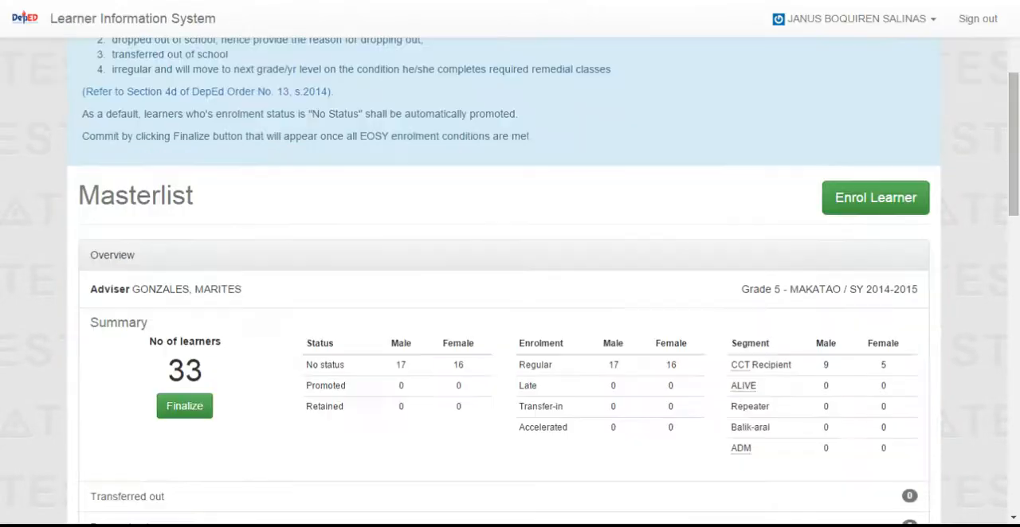
{"action": "scroll", "coordinate": [506, 298], "scroll_direction": "down", "scroll_amount": 5}
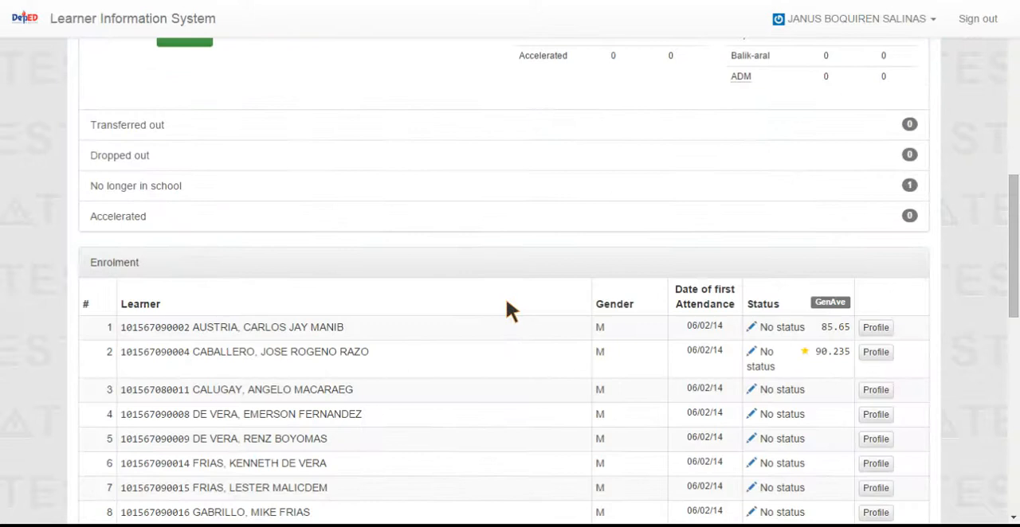
{"action": "scroll", "coordinate": [606, 306], "scroll_direction": "down", "scroll_amount": 3}
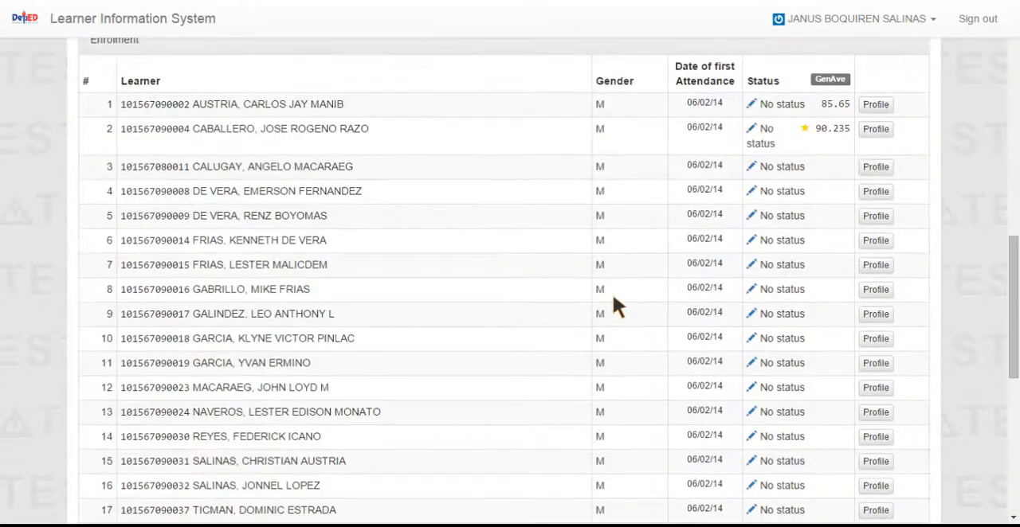
{"action": "left_click", "coordinate": [751, 169]}
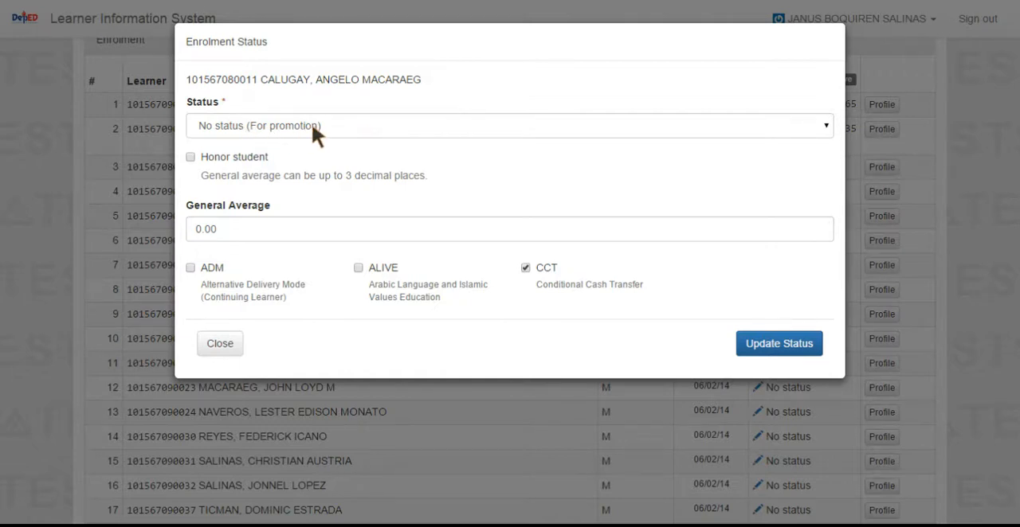
{"action": "left_click", "coordinate": [190, 158]}
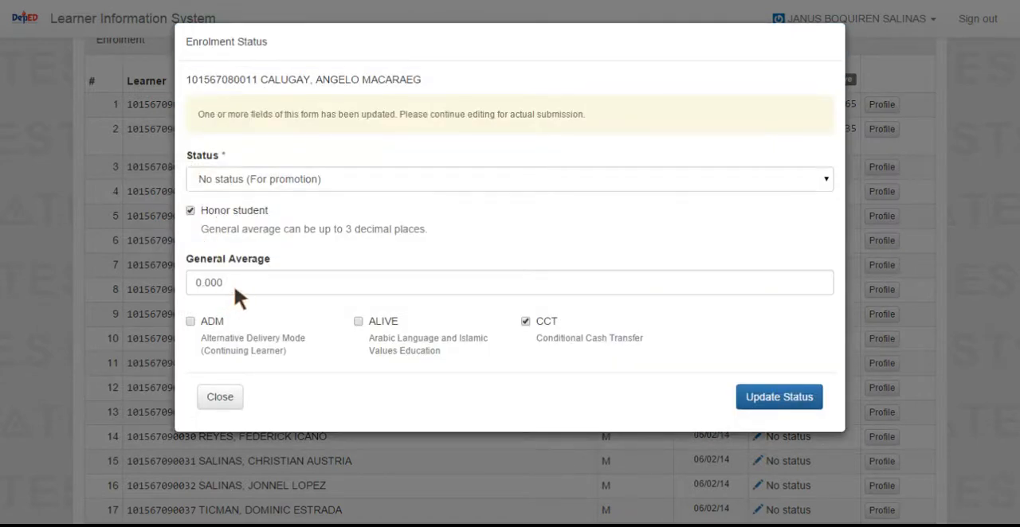
{"action": "left_click", "coordinate": [191, 210]}
{"action": "left_click_drag", "start_coordinate": [234, 283], "coordinate": [176, 275]}
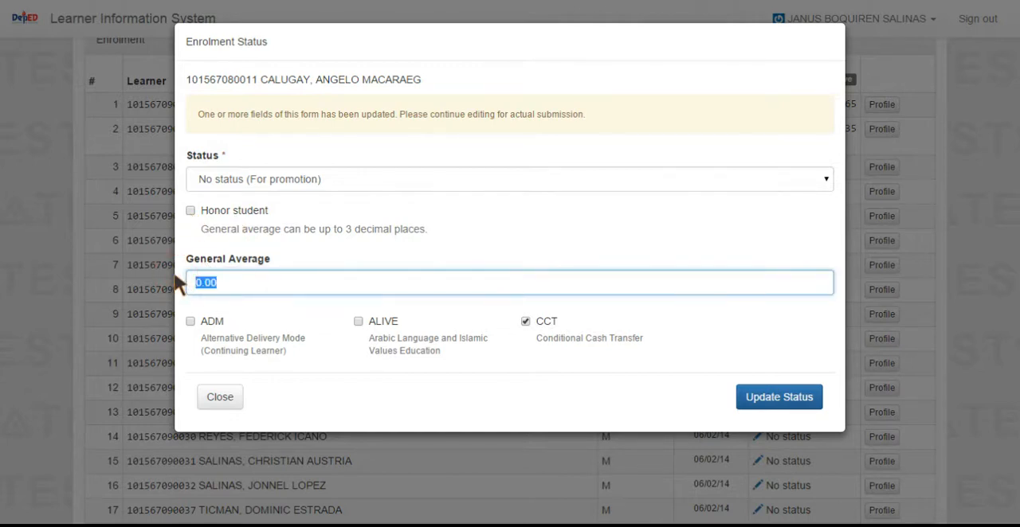
{"action": "type", "text": "85.25"}
{"action": "left_click", "coordinate": [791, 403]}
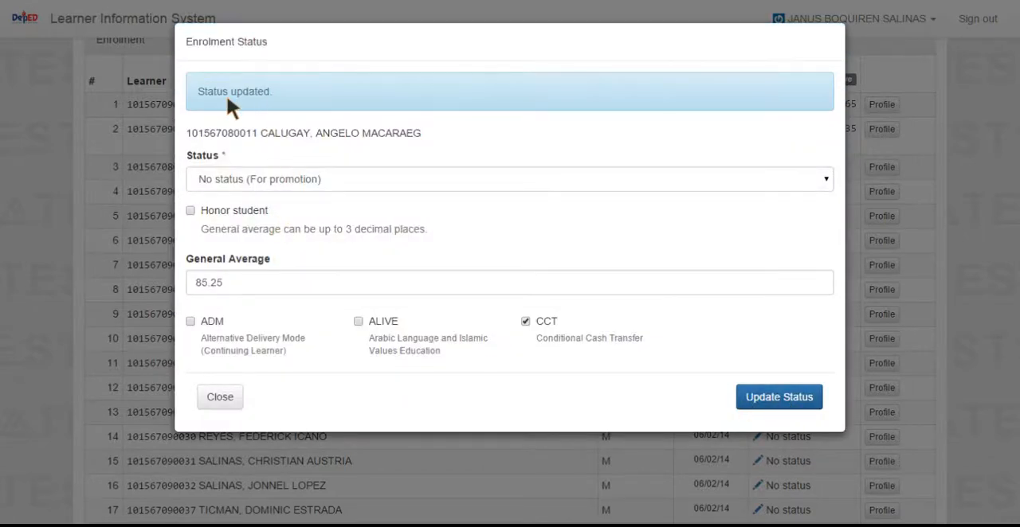
{"action": "left_click", "coordinate": [225, 394]}
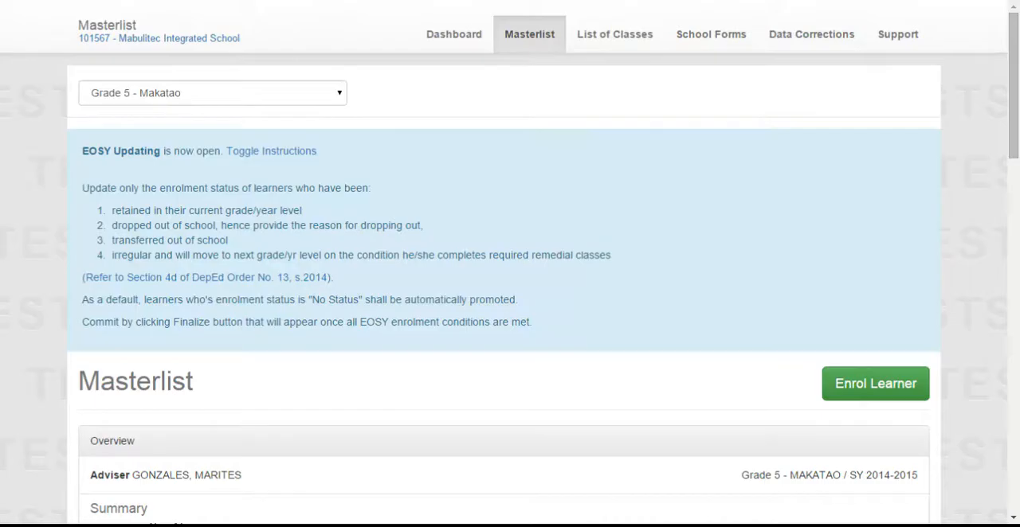
Change the fourth male learner's enrolment status to Transferred out and enter 07/09/2014 as the transfer-out date
{"action": "scroll", "coordinate": [907, 323], "scroll_direction": "down", "scroll_amount": 6}
{"action": "scroll", "coordinate": [907, 337], "scroll_direction": "down", "scroll_amount": 5}
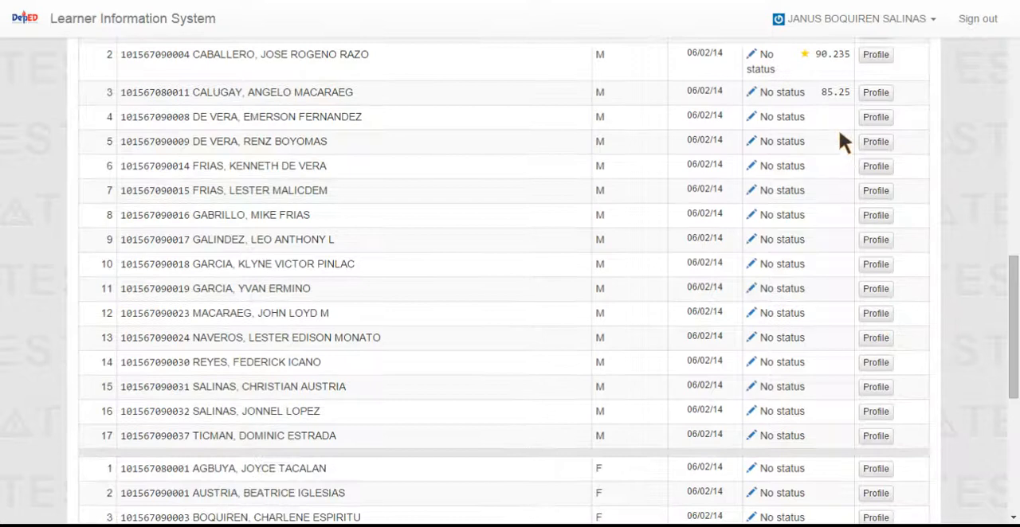
{"action": "left_click", "coordinate": [750, 118]}
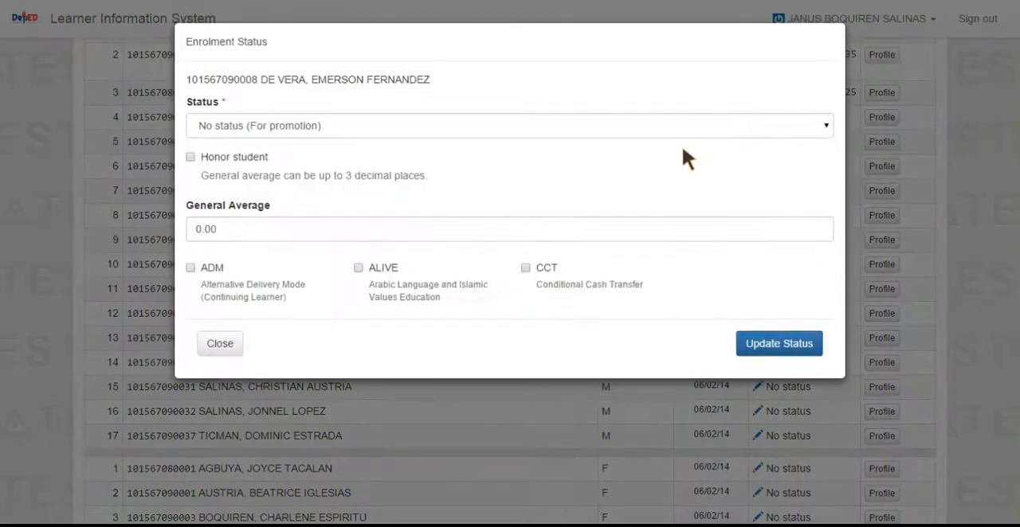
{"action": "left_click", "coordinate": [368, 123]}
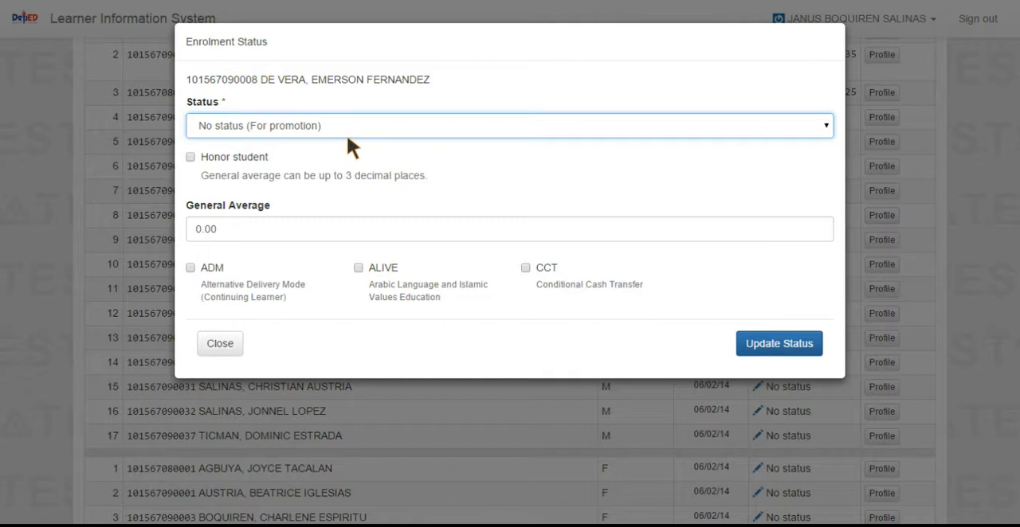
{"action": "left_click", "coordinate": [260, 169]}
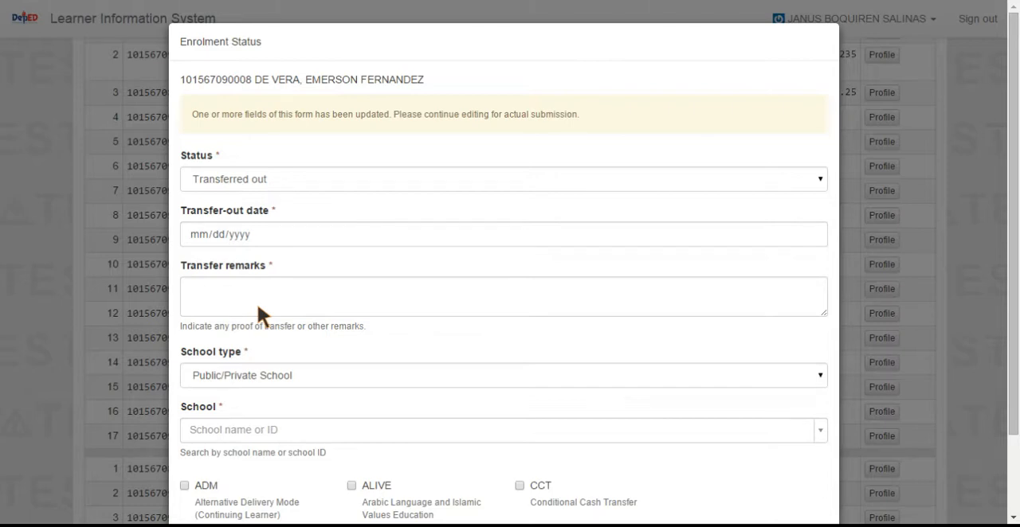
{"action": "left_click", "coordinate": [251, 232]}
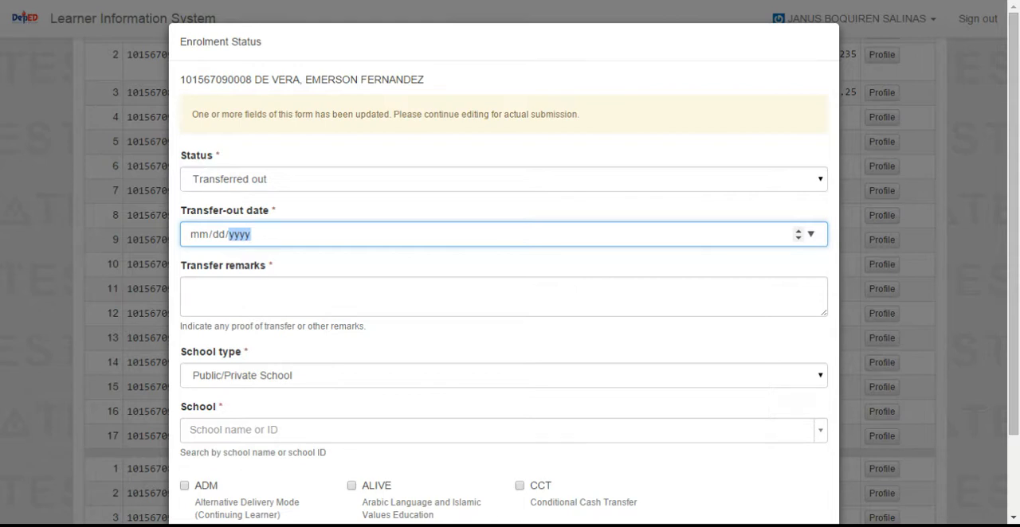
{"action": "type", "text": "07092014"}
Enter "certification from the name school" as the transfer remarks
{"action": "left_click", "coordinate": [242, 291]}
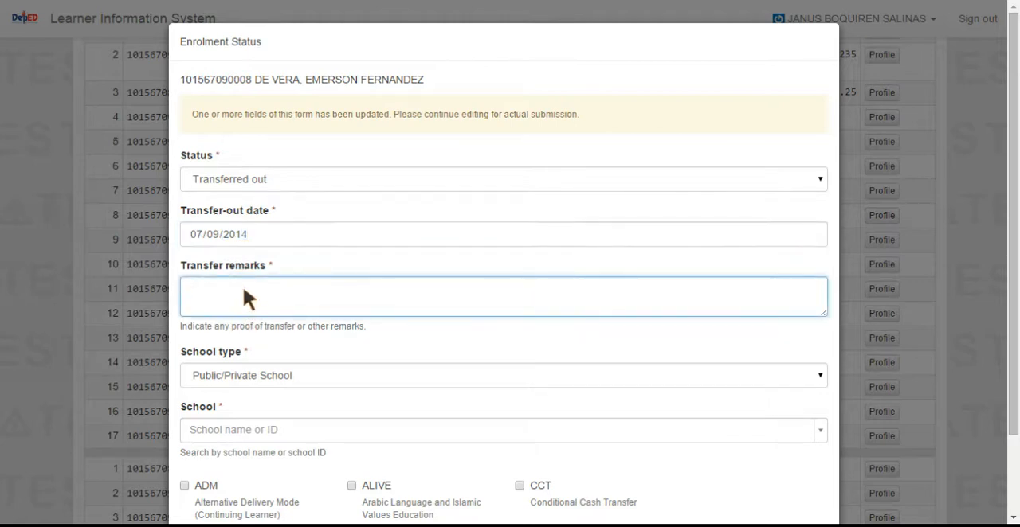
{"action": "type", "text": "certification from the name school"}
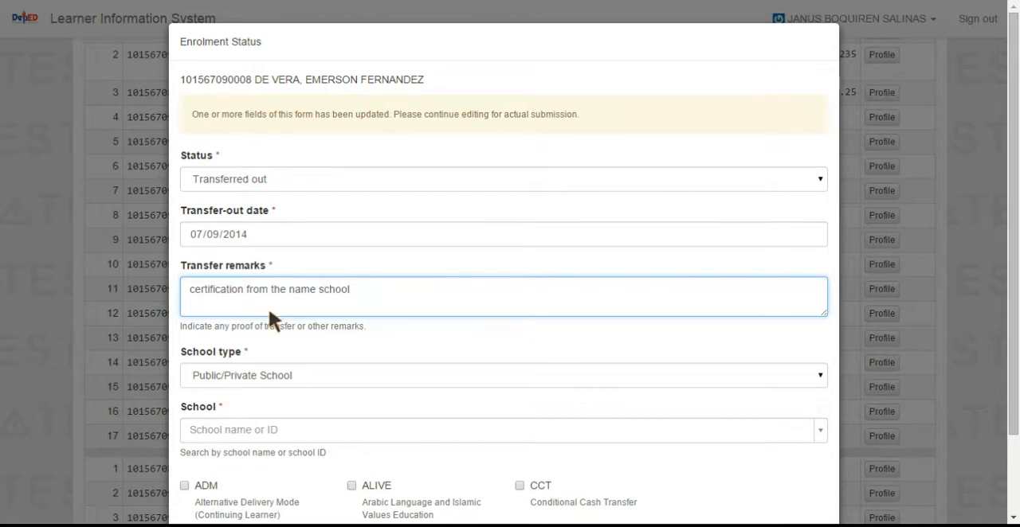
Search for "malasiqui" among the receiving schools and choose Malasiqui Catholic School
{"action": "scroll", "coordinate": [279, 325], "scroll_direction": "down", "scroll_amount": 2}
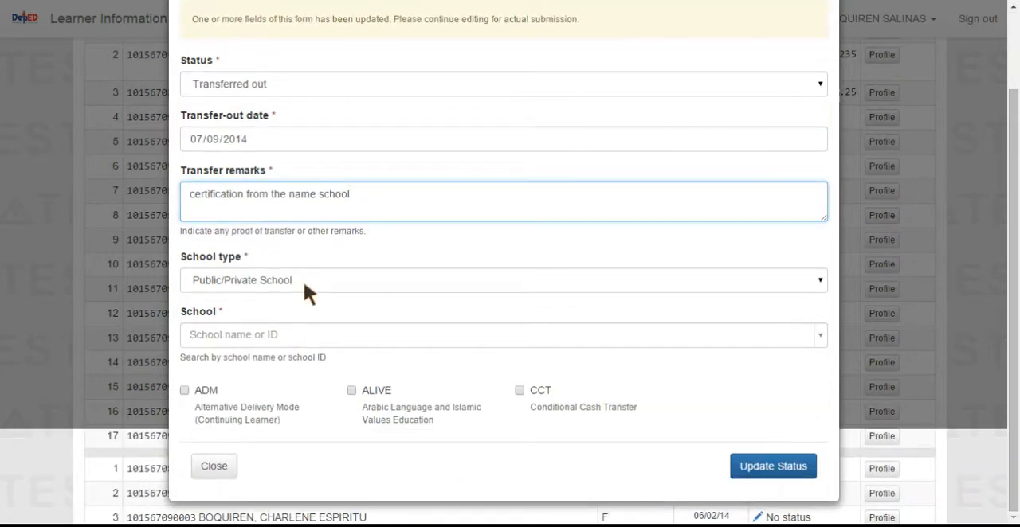
{"action": "left_click", "coordinate": [289, 334]}
{"action": "type", "text": "malasiqui"}
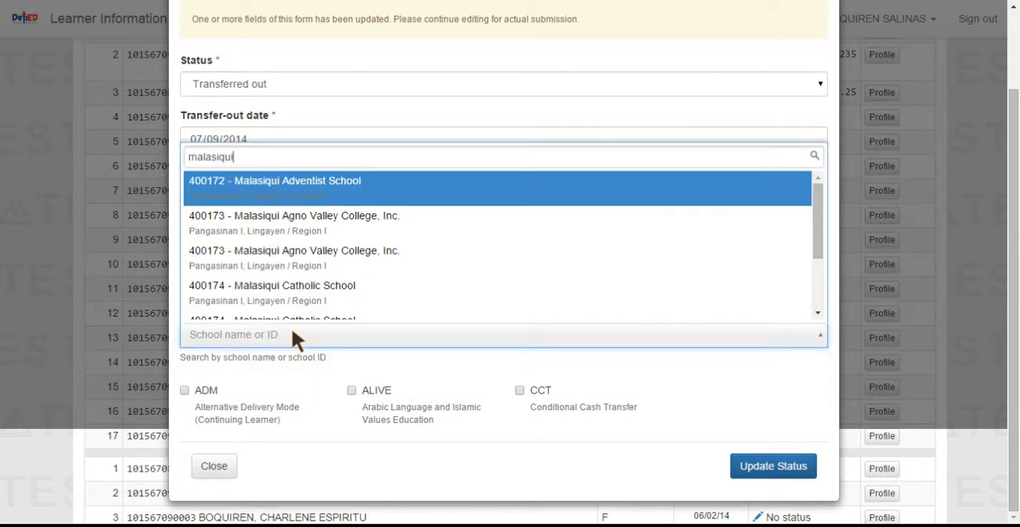
{"action": "scroll", "coordinate": [391, 239], "scroll_direction": "down", "scroll_amount": 2}
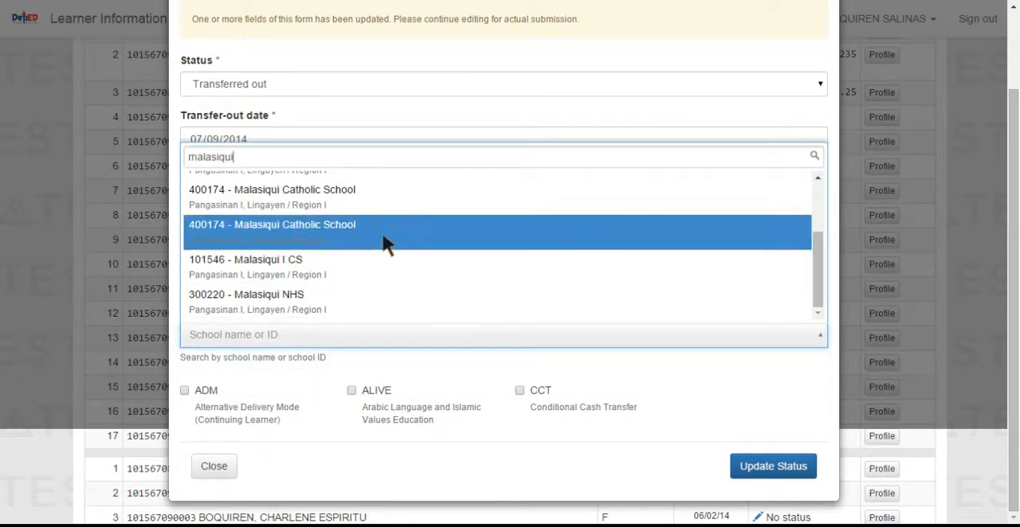
{"action": "scroll", "coordinate": [265, 318], "scroll_direction": "up", "scroll_amount": 2}
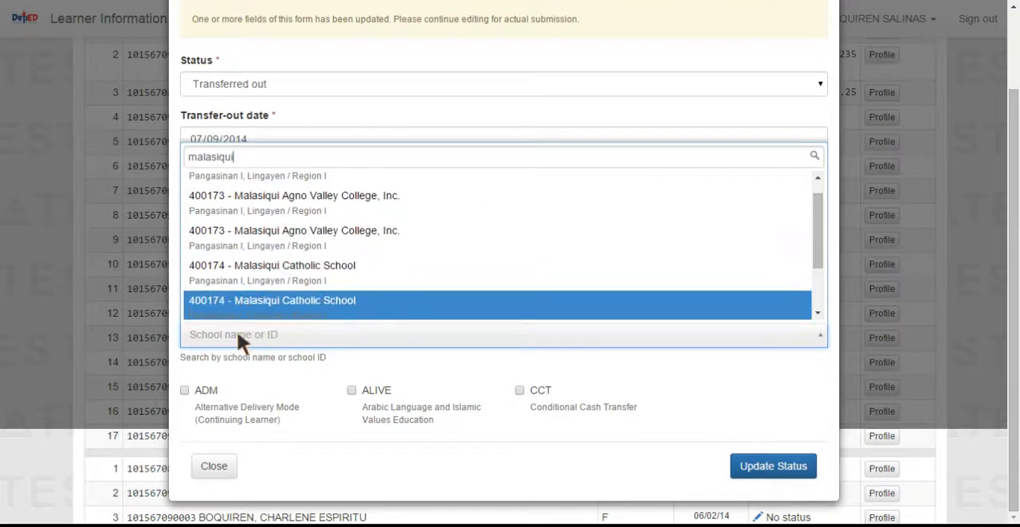
{"action": "left_click", "coordinate": [323, 278]}
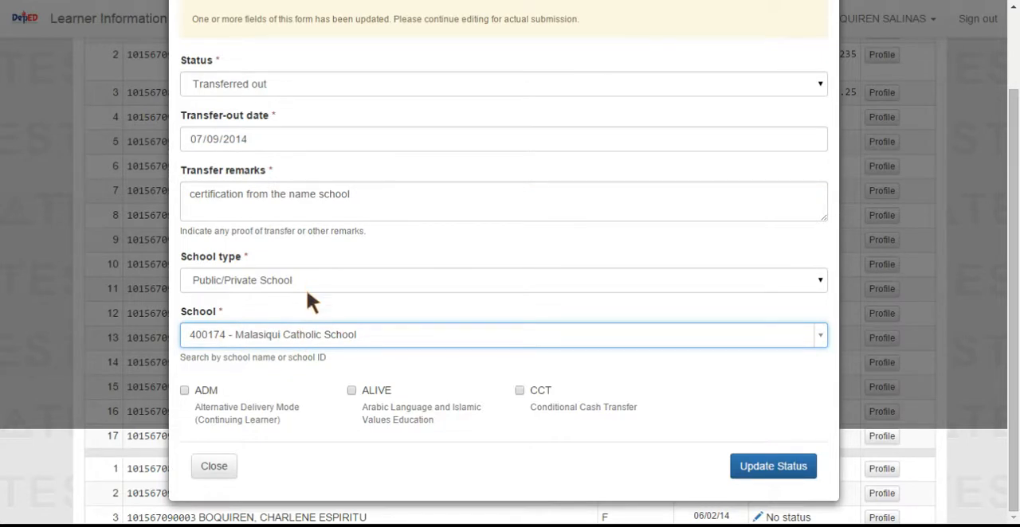
Replace the receiving school with 101555 - Apaya ES, searching for "apaya"
{"action": "left_click", "coordinate": [377, 339]}
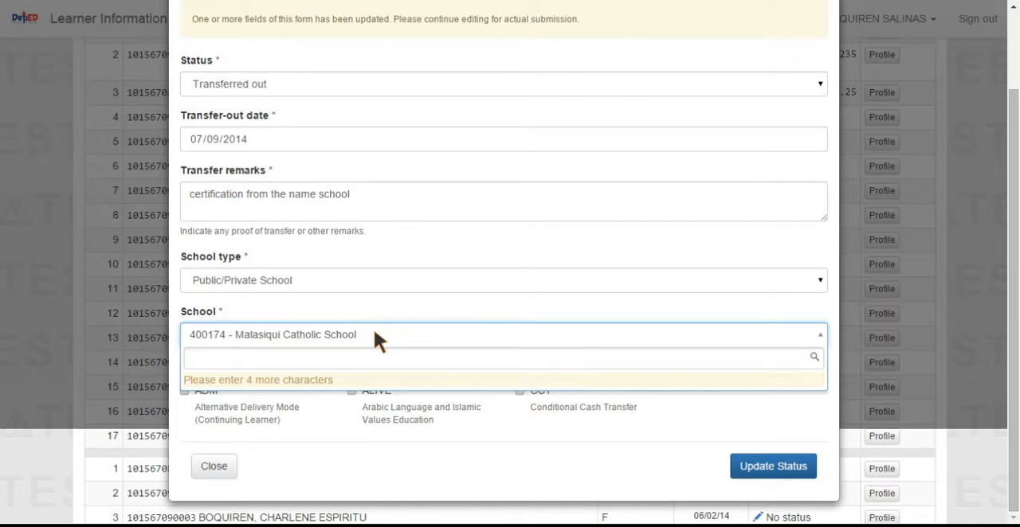
{"action": "type", "text": "apaya"}
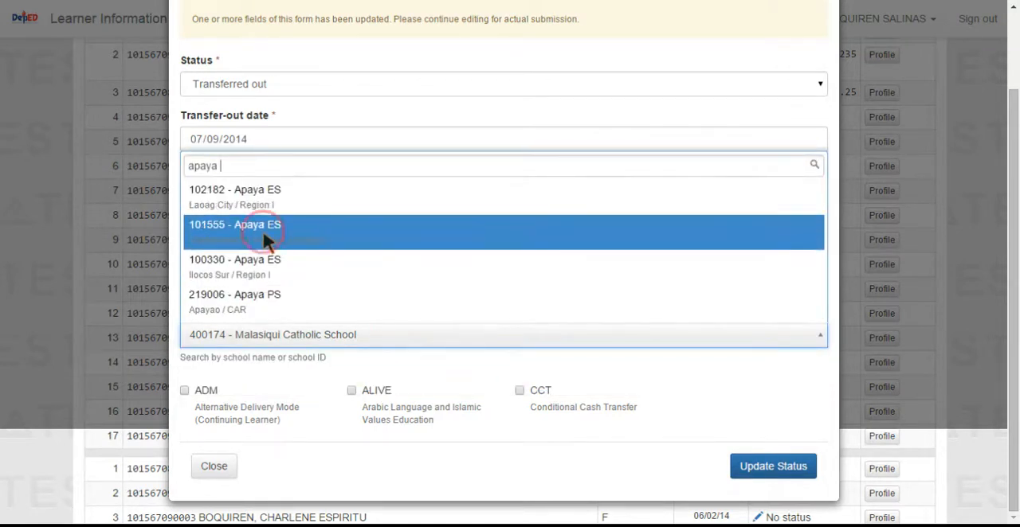
{"action": "left_click", "coordinate": [281, 245]}
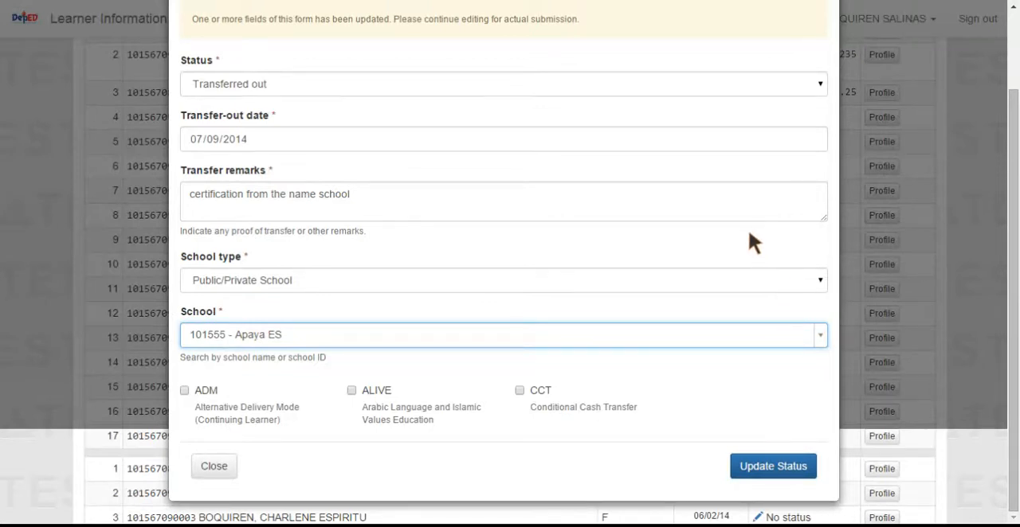
Switch the school type to SCHOOL ABROAD with ROMANIA as the country, and close the form without updating the status
{"action": "left_click", "coordinate": [817, 279]}
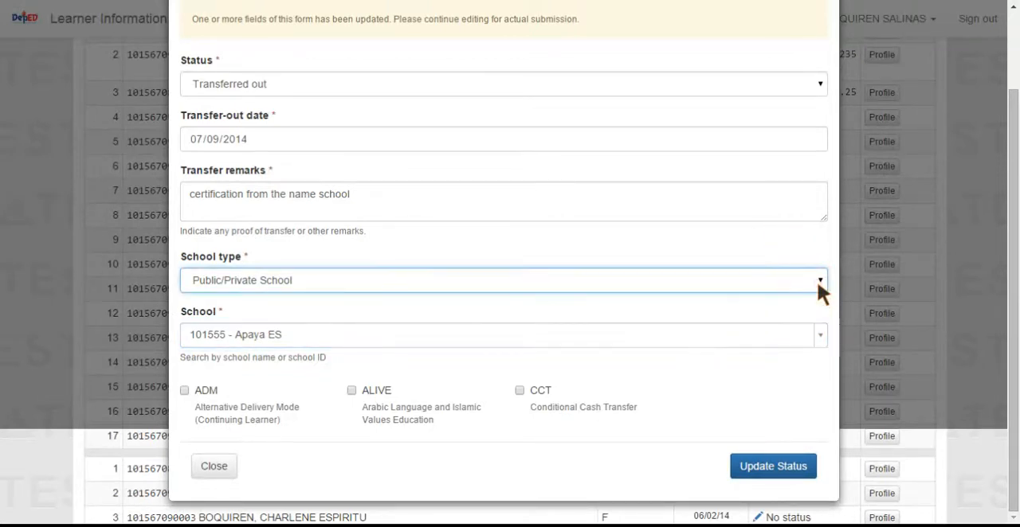
{"action": "left_click", "coordinate": [343, 294]}
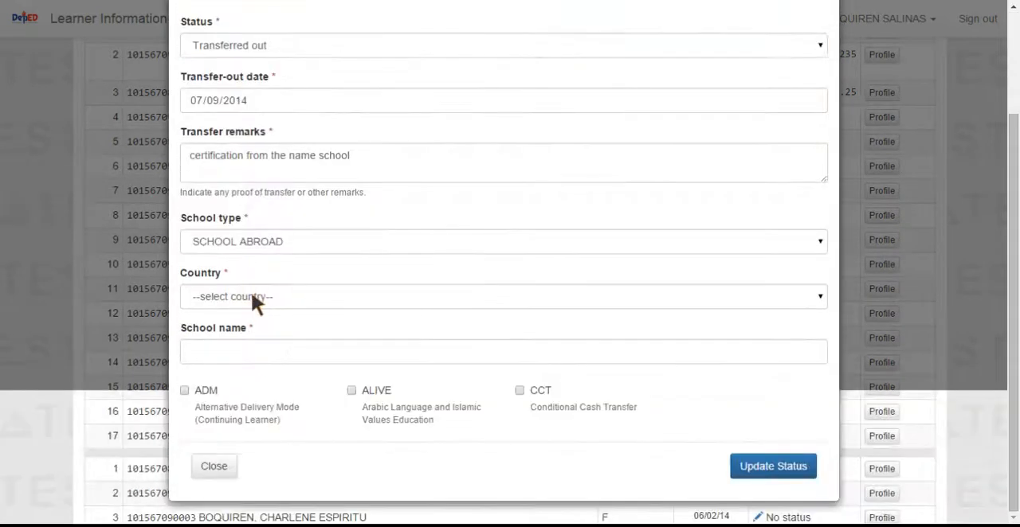
{"action": "left_click", "coordinate": [273, 292]}
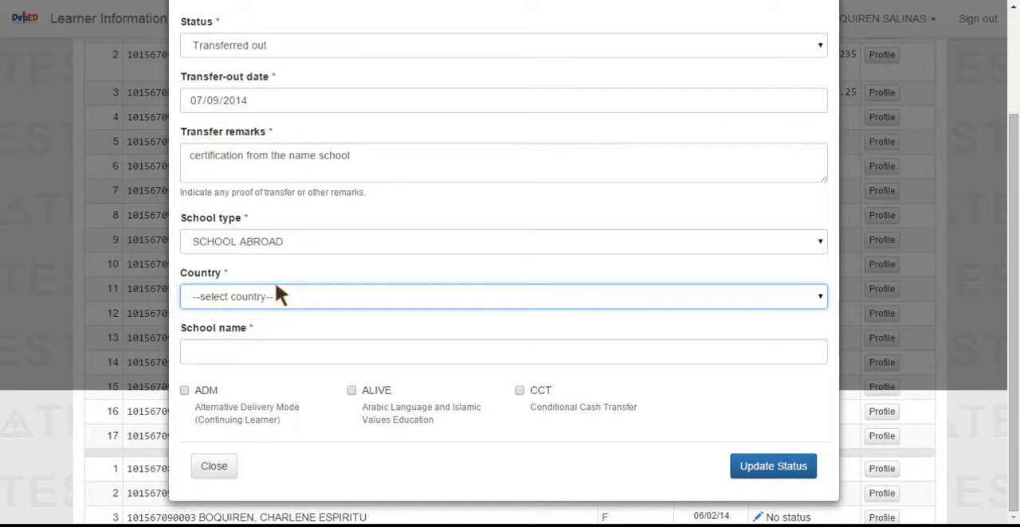
{"action": "key", "text": "r"}
{"action": "left_click", "coordinate": [274, 351]}
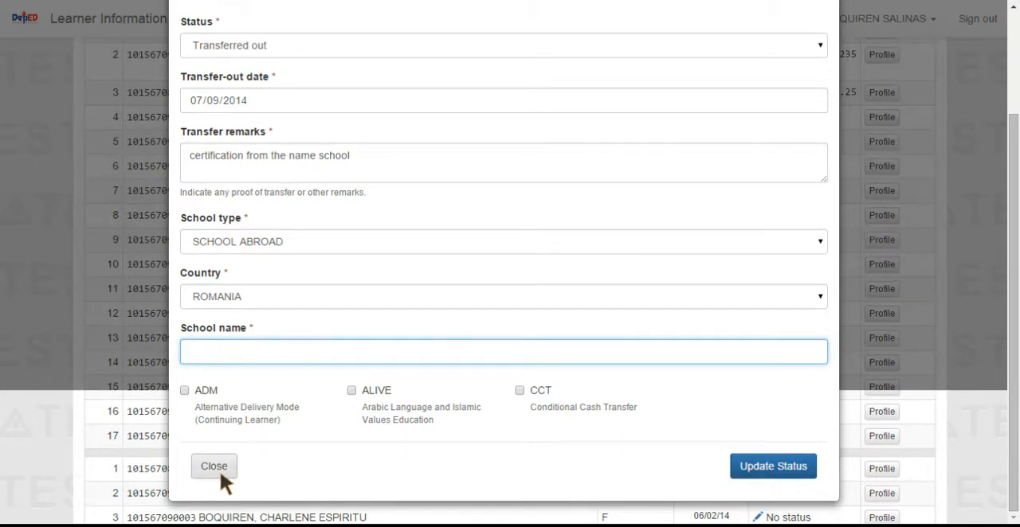
{"action": "scroll", "coordinate": [255, 79], "scroll_direction": "up", "scroll_amount": 2}
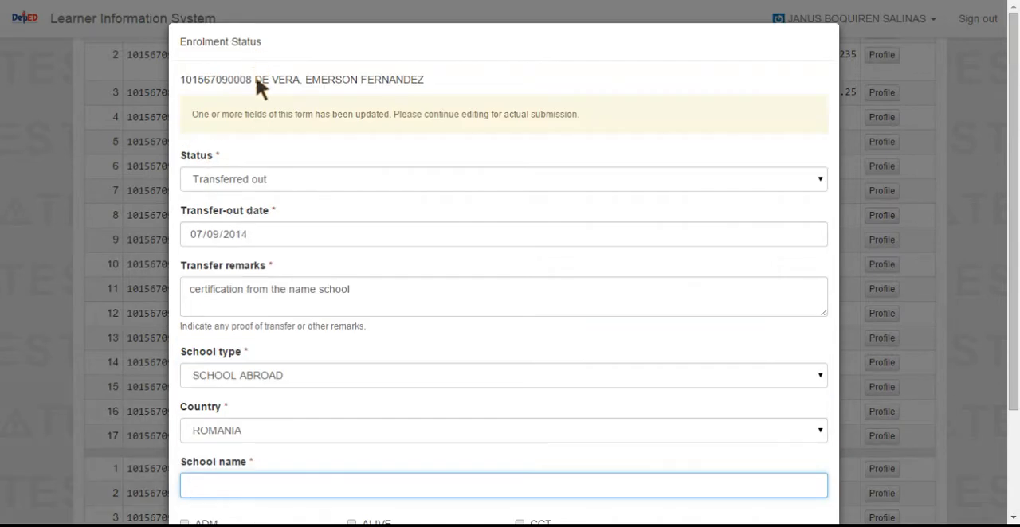
{"action": "scroll", "coordinate": [251, 437], "scroll_direction": "down", "scroll_amount": 2}
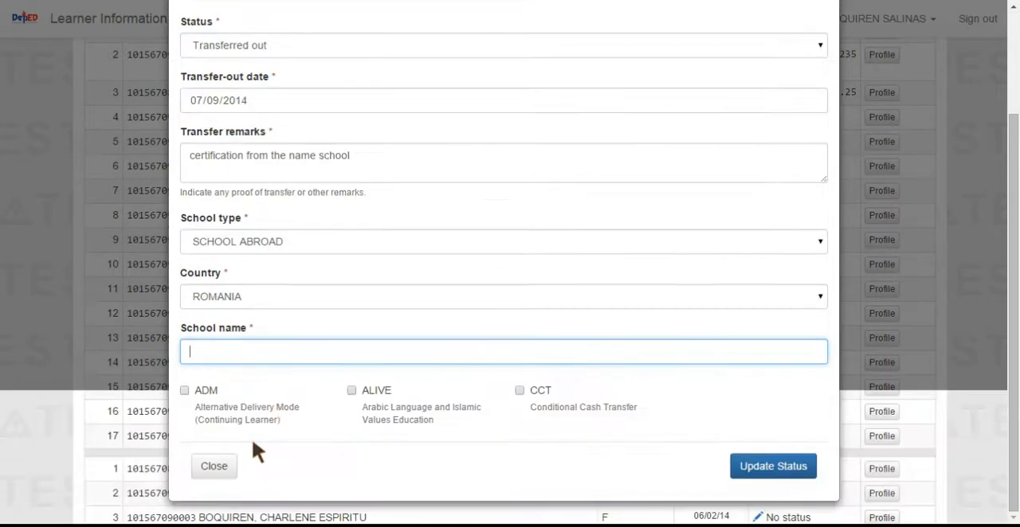
{"action": "left_click", "coordinate": [217, 466]}
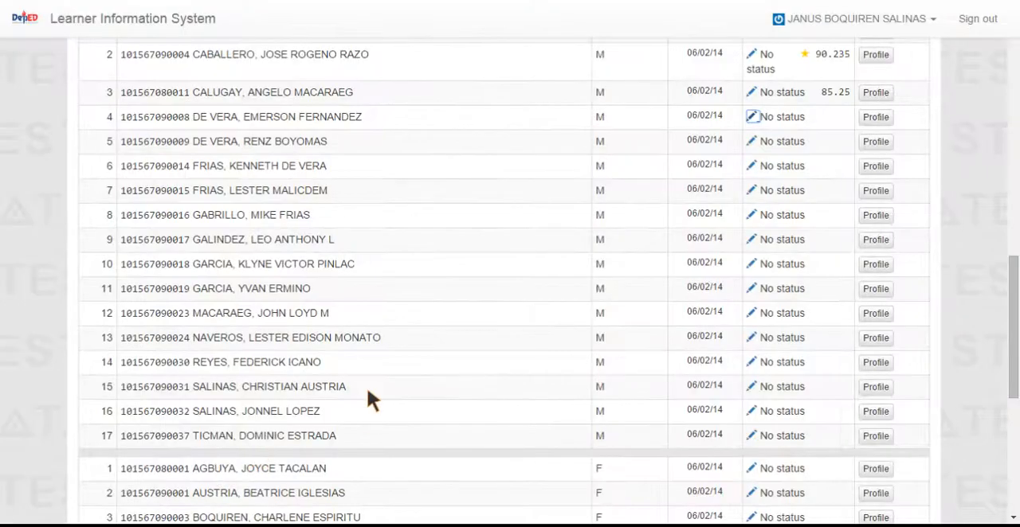
Review the male and female learners' statuses in the masterlist and try to finalize the Grade 5 MAKATAO class
{"action": "scroll", "coordinate": [380, 383], "scroll_direction": "up", "scroll_amount": 5}
{"action": "scroll", "coordinate": [361, 360], "scroll_direction": "down", "scroll_amount": 5}
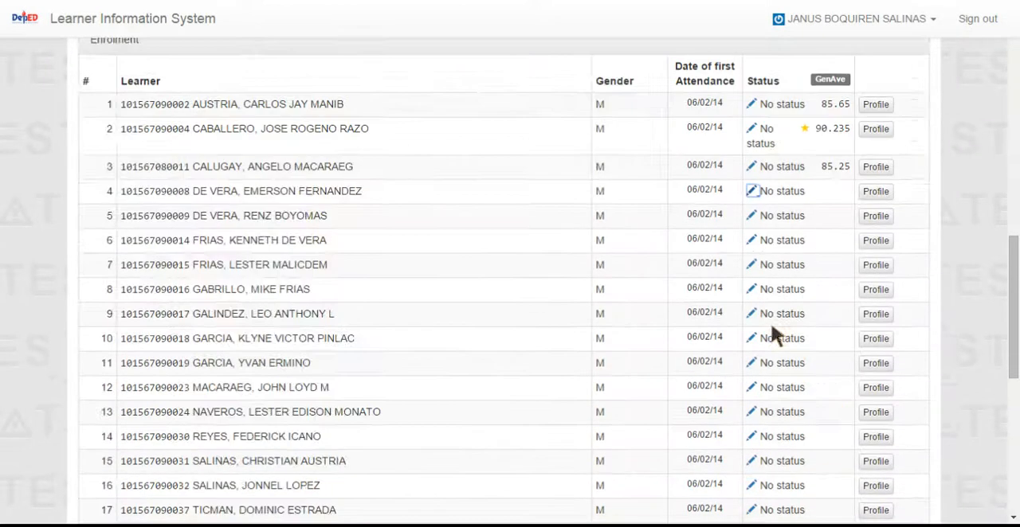
{"action": "scroll", "coordinate": [835, 214], "scroll_direction": "down", "scroll_amount": 5}
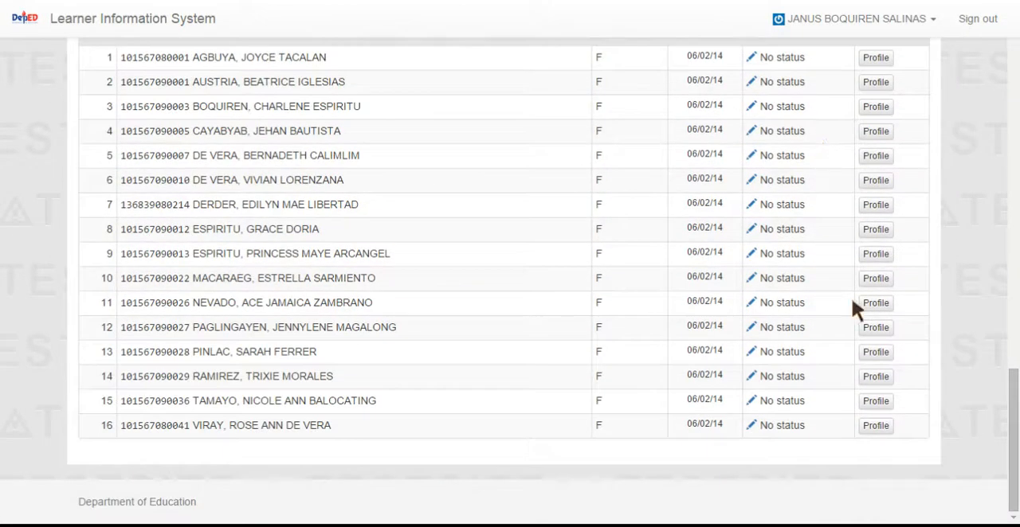
{"action": "scroll", "coordinate": [849, 239], "scroll_direction": "up", "scroll_amount": 5}
{"action": "scroll", "coordinate": [842, 227], "scroll_direction": "down", "scroll_amount": 5}
{"action": "scroll", "coordinate": [351, 282], "scroll_direction": "up", "scroll_amount": 6}
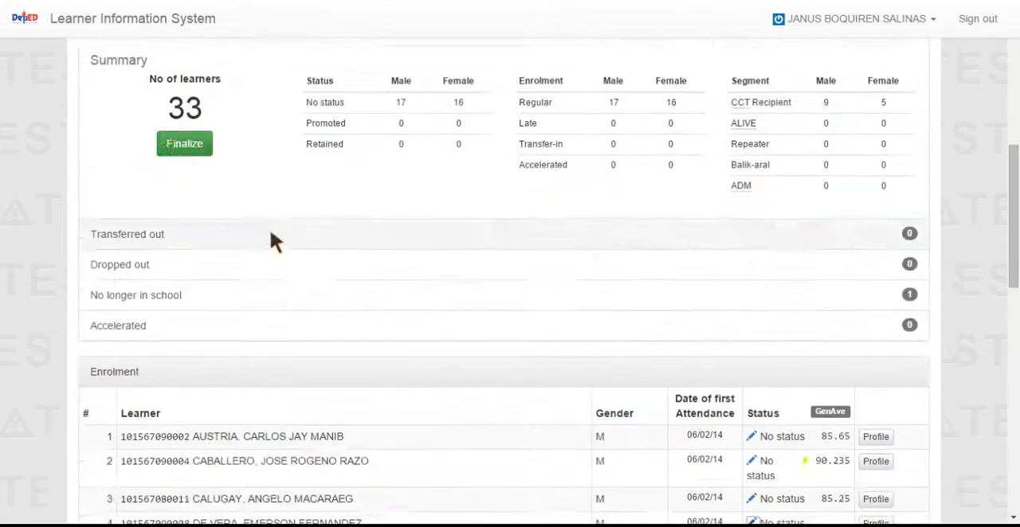
{"action": "left_click", "coordinate": [182, 224]}
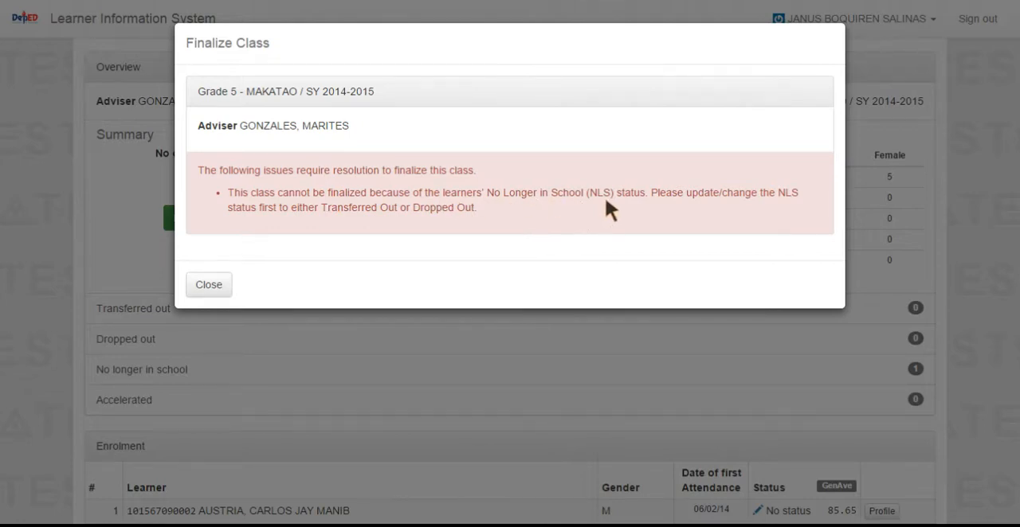
Dismiss the finalization notice and list the learners of Grade 5 MAKATAO who are no longer in school
{"action": "left_click", "coordinate": [207, 285]}
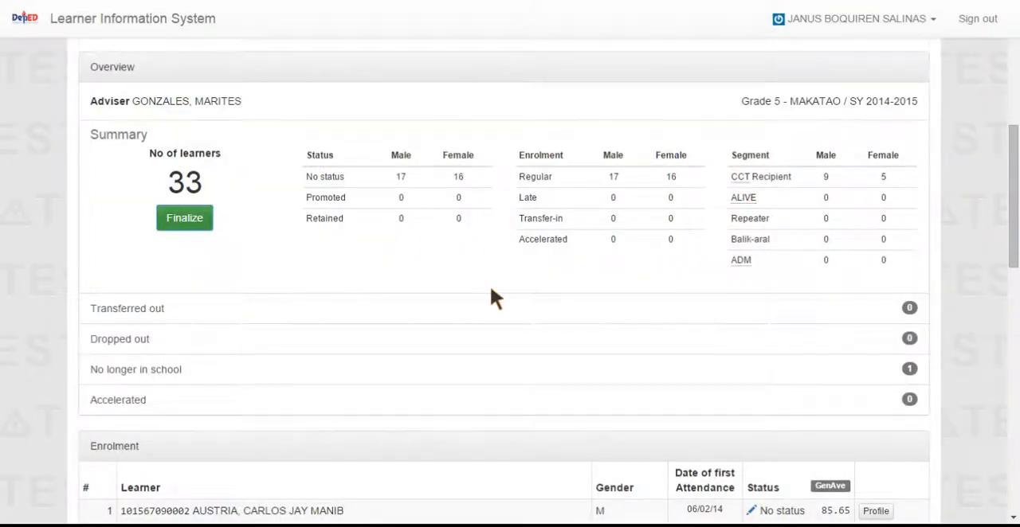
{"action": "scroll", "coordinate": [489, 287], "scroll_direction": "down", "scroll_amount": 4}
{"action": "scroll", "coordinate": [488, 286], "scroll_direction": "up", "scroll_amount": 2}
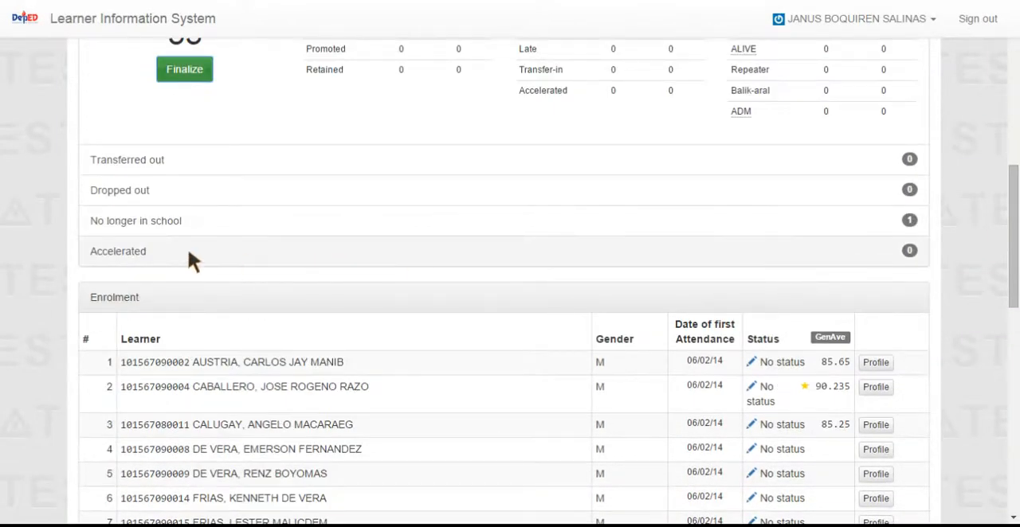
{"action": "left_click", "coordinate": [907, 222]}
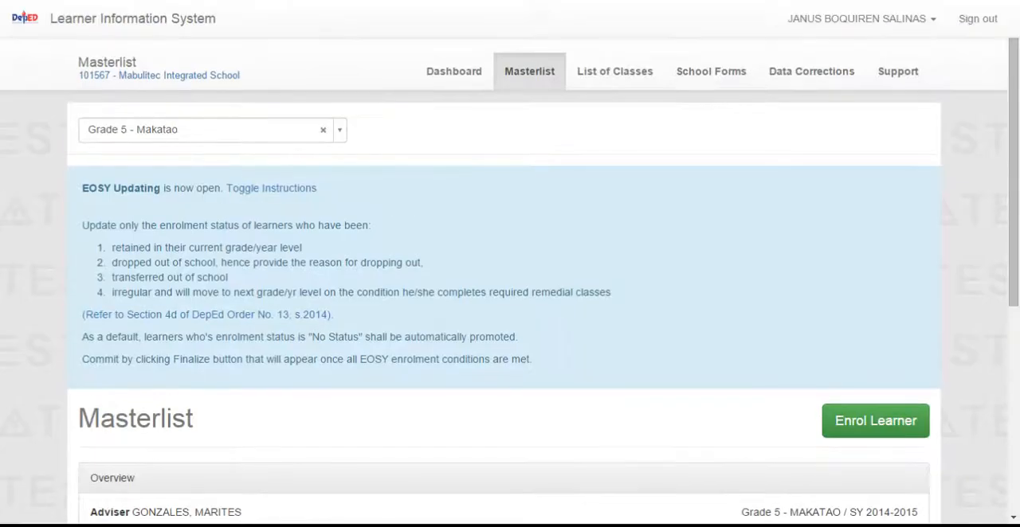
{"action": "scroll", "coordinate": [599, 249], "scroll_direction": "down", "scroll_amount": 5}
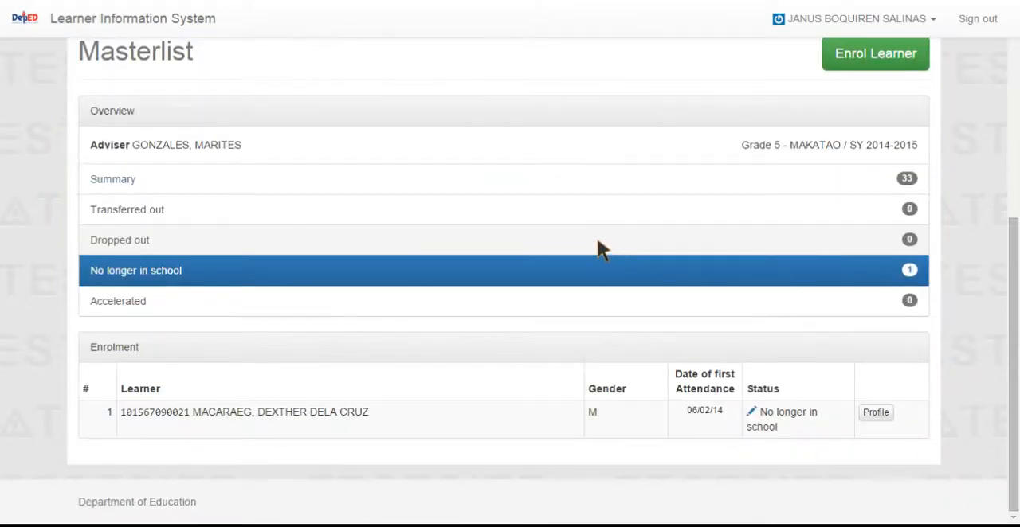
{"action": "left_click", "coordinate": [752, 412]}
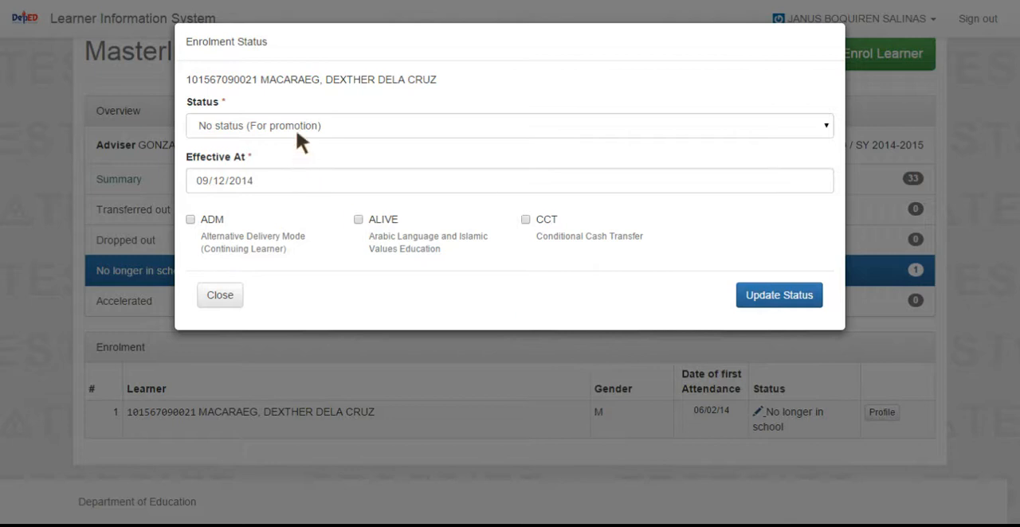
{"action": "left_click", "coordinate": [350, 122]}
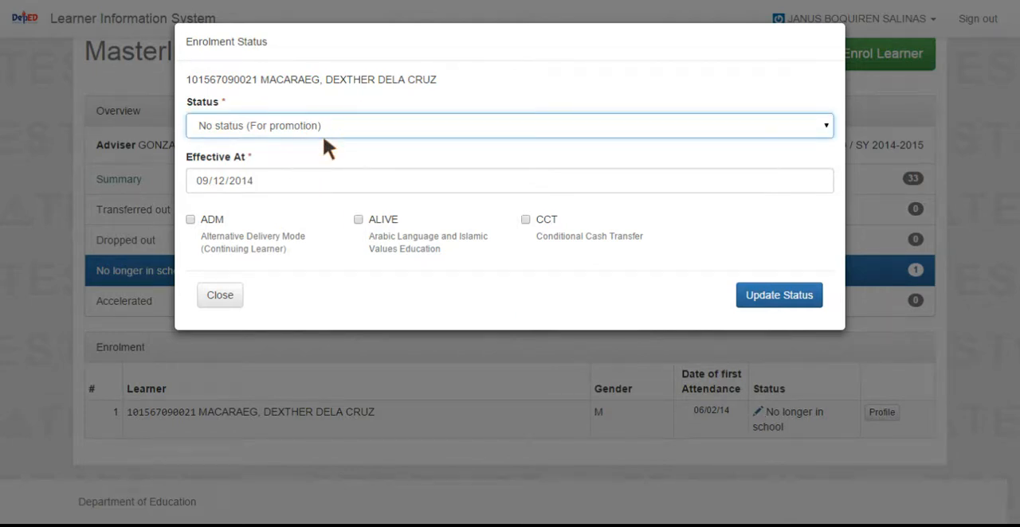
{"action": "left_click", "coordinate": [254, 167]}
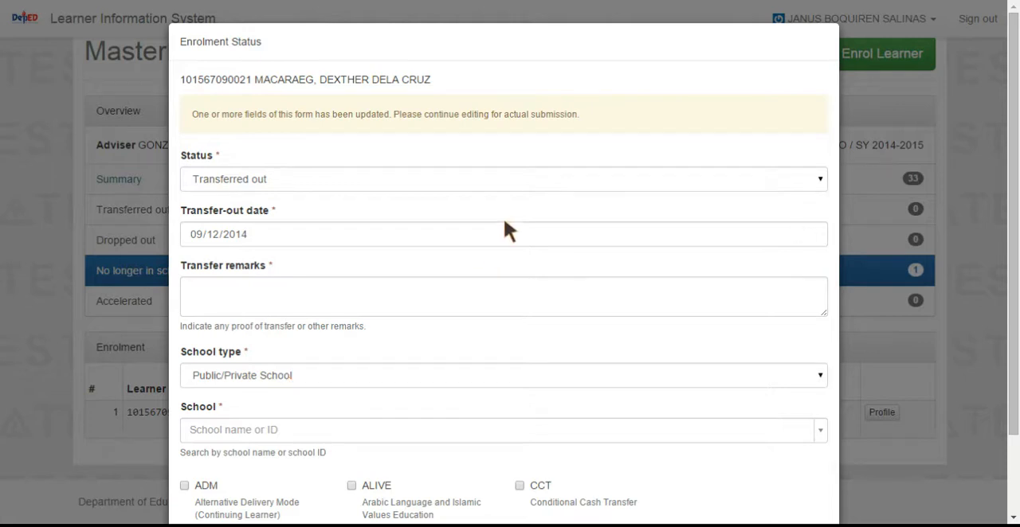
{"action": "left_click", "coordinate": [38, 137]}
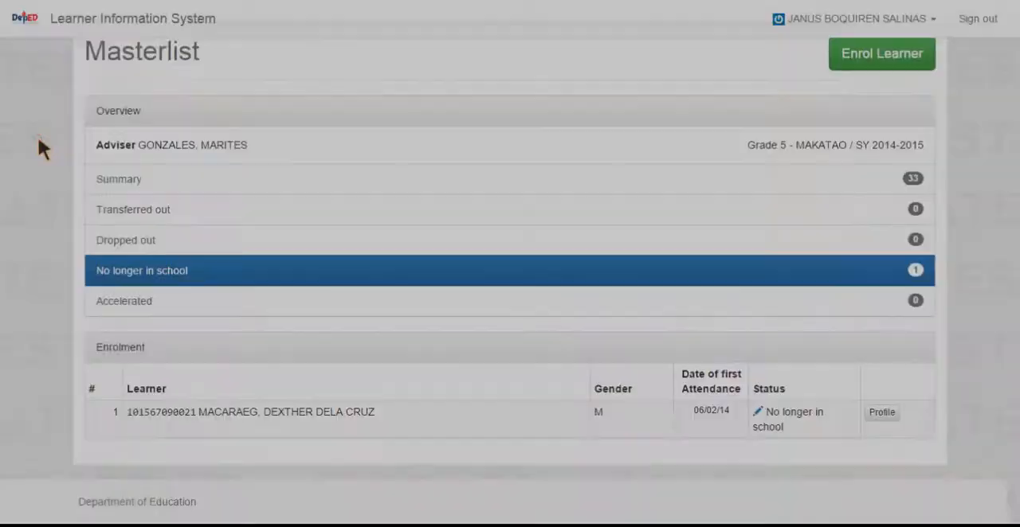
Set the enrolment status of the no-longer-in-school learner to Dropped out with a reason, and update the status
{"action": "left_click", "coordinate": [751, 413]}
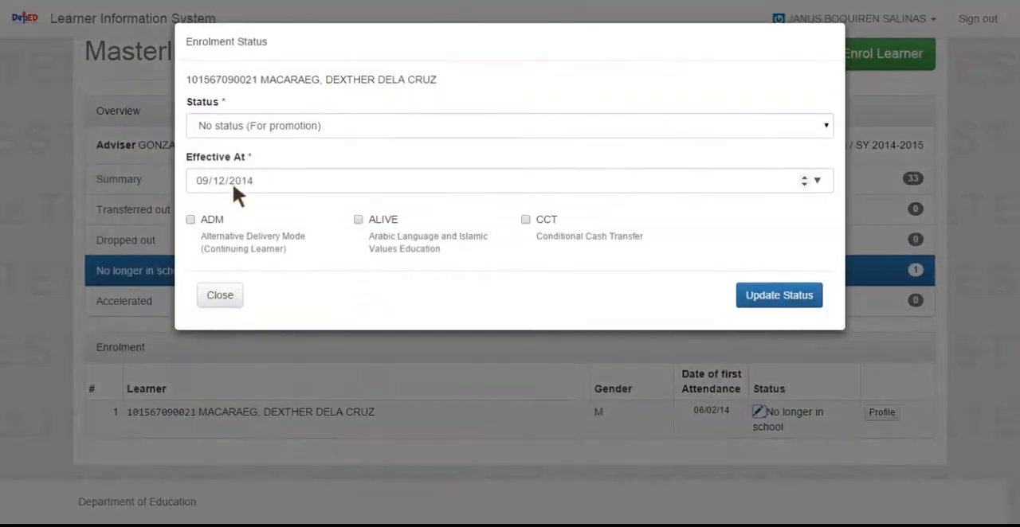
{"action": "left_click", "coordinate": [293, 133]}
{"action": "left_click", "coordinate": [262, 178]}
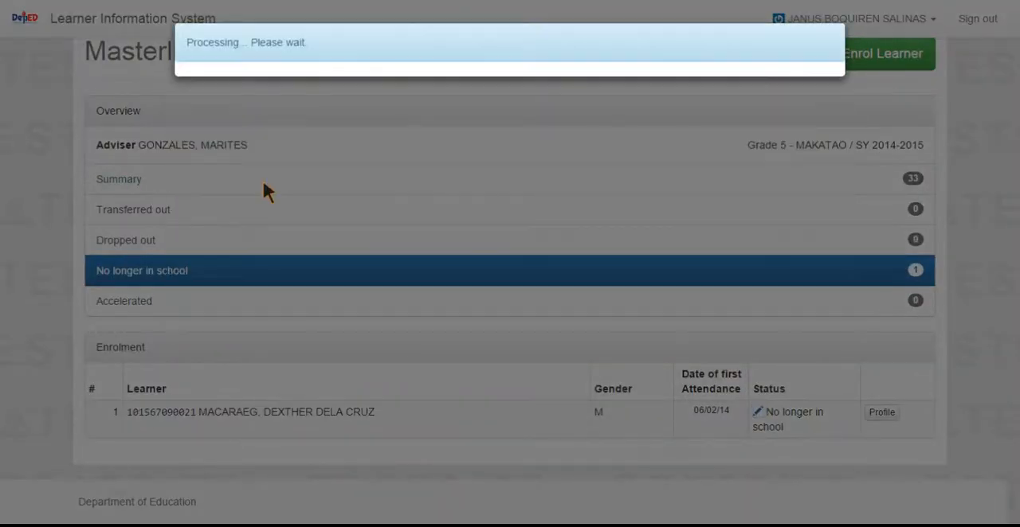
{"action": "left_click", "coordinate": [234, 292]}
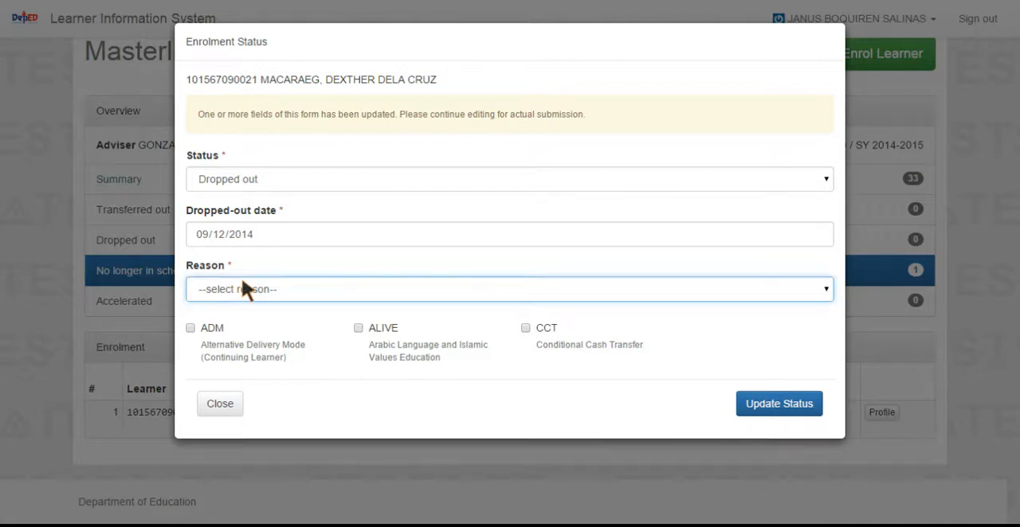
{"action": "left_click", "coordinate": [256, 153]}
{"action": "left_click", "coordinate": [769, 411]}
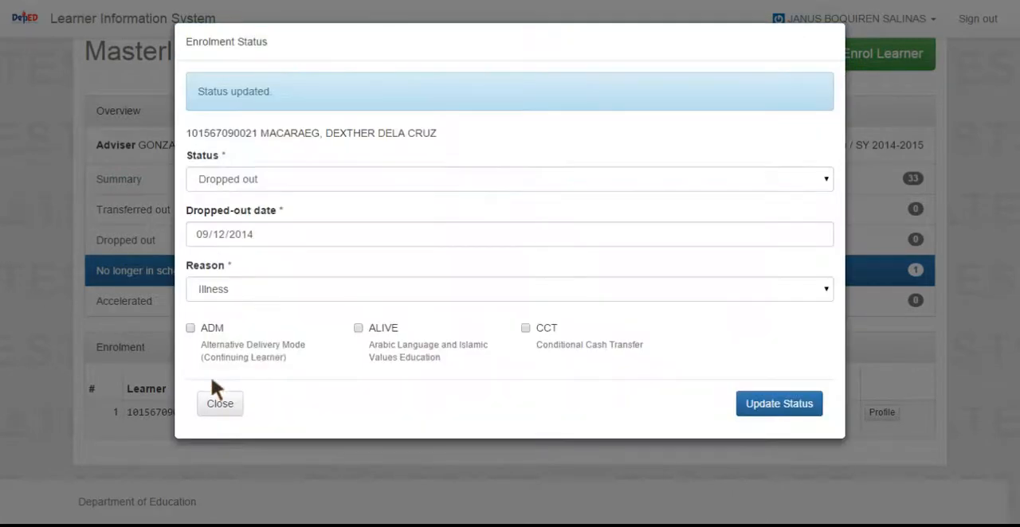
{"action": "left_click", "coordinate": [218, 407]}
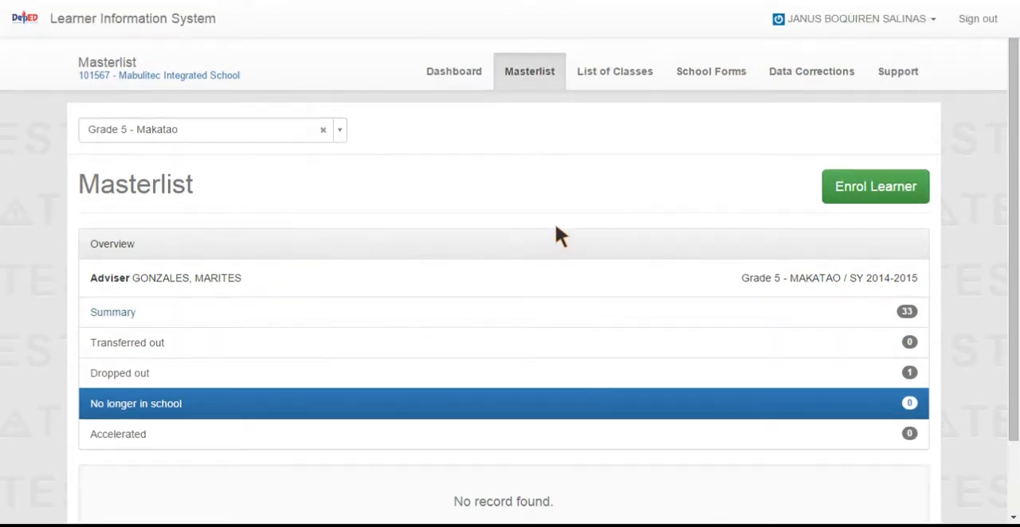
Open the Grade 5 MAKATAO masterlist from the school's list of classes
{"action": "scroll", "coordinate": [558, 230], "scroll_direction": "down", "scroll_amount": 2}
{"action": "scroll", "coordinate": [777, 171], "scroll_direction": "up", "scroll_amount": 2}
{"action": "scroll", "coordinate": [226, 175], "scroll_direction": "down", "scroll_amount": 2}
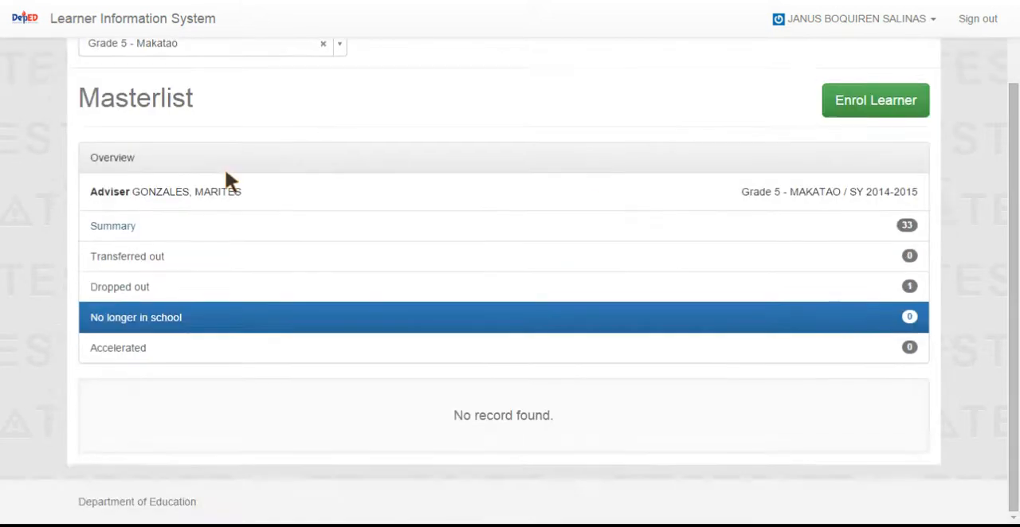
{"action": "scroll", "coordinate": [215, 195], "scroll_direction": "up", "scroll_amount": 2}
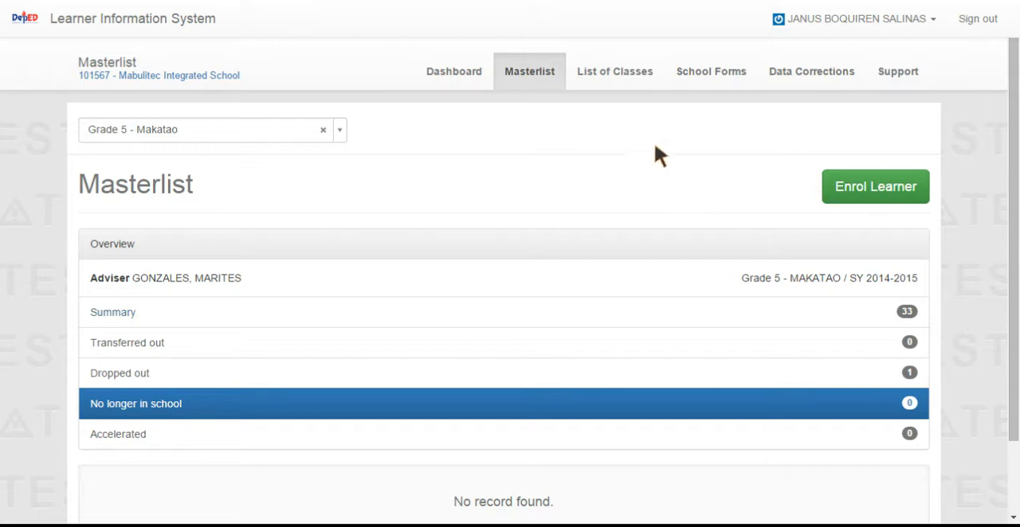
{"action": "left_click", "coordinate": [617, 76]}
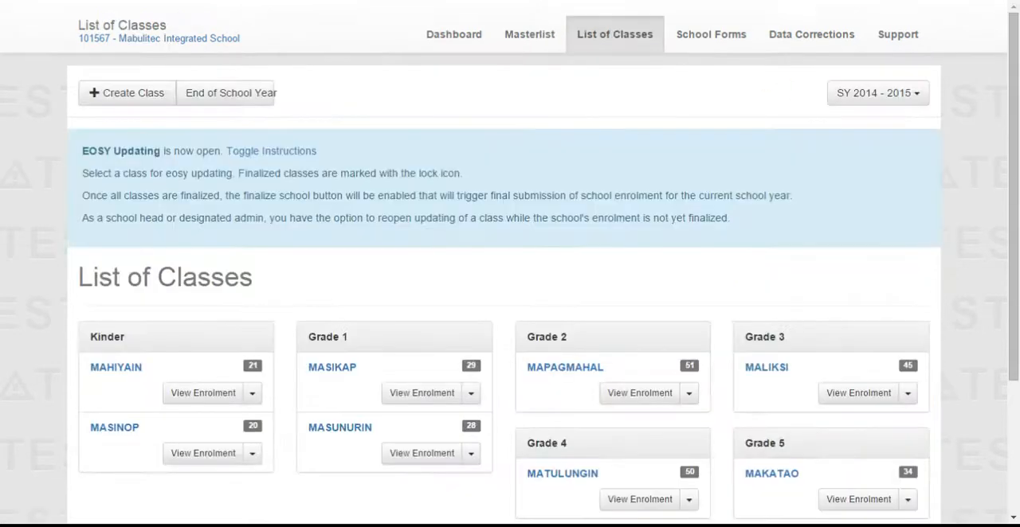
{"action": "scroll", "coordinate": [440, 240], "scroll_direction": "down", "scroll_amount": 4}
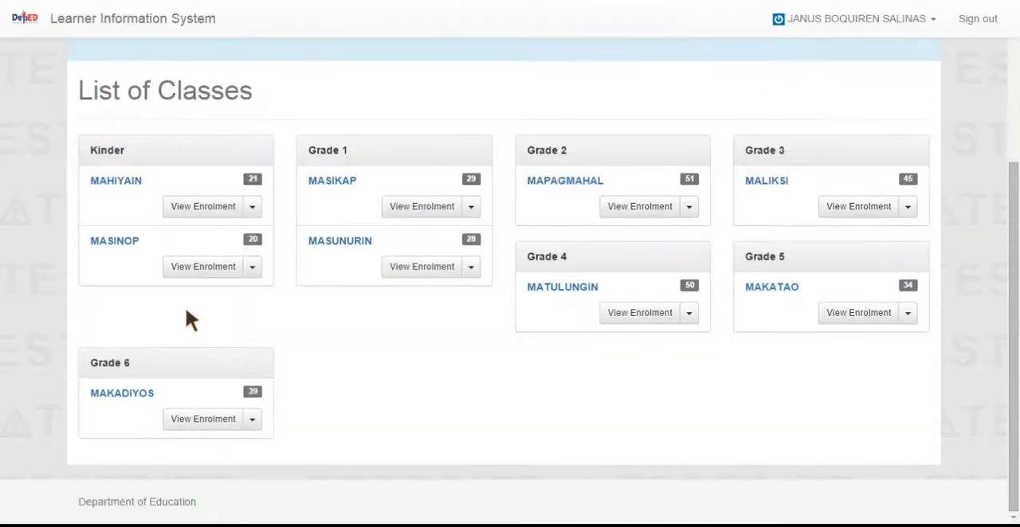
{"action": "left_click", "coordinate": [771, 287]}
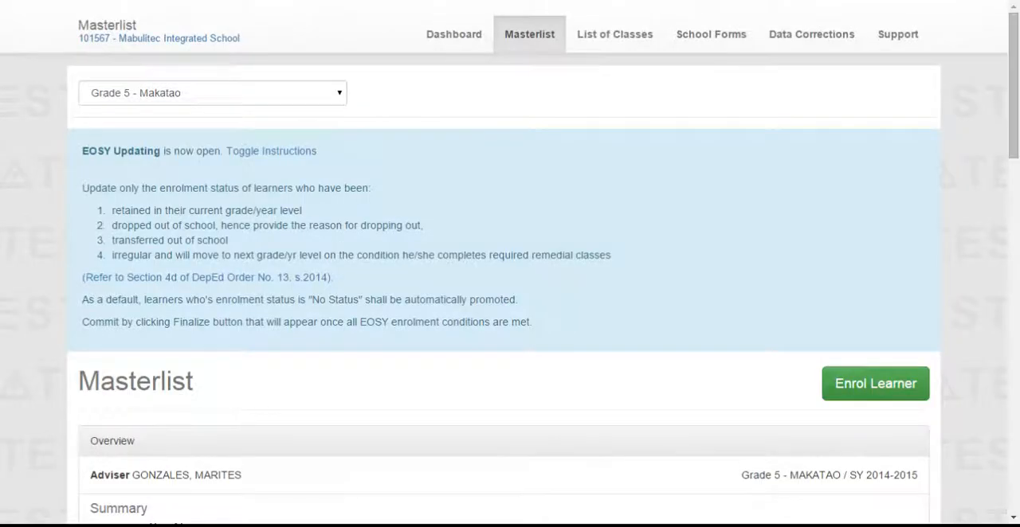
Review the class summary and learners' statuses in the masterlist, and start finalizing the Grade 5 MAKATAO class
{"action": "scroll", "coordinate": [777, 286], "scroll_direction": "down", "scroll_amount": 1}
{"action": "scroll", "coordinate": [246, 326], "scroll_direction": "down", "scroll_amount": 3}
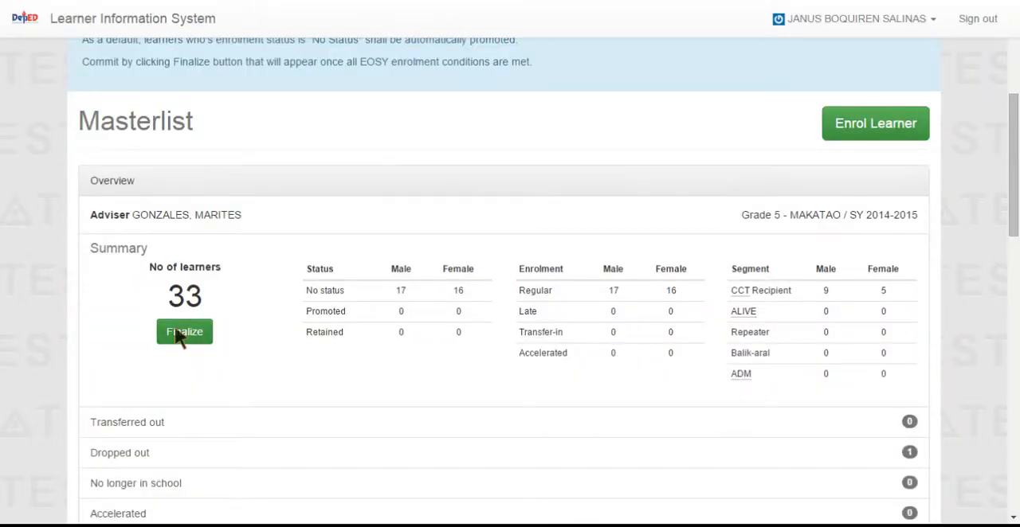
{"action": "scroll", "coordinate": [574, 410], "scroll_direction": "down", "scroll_amount": 3}
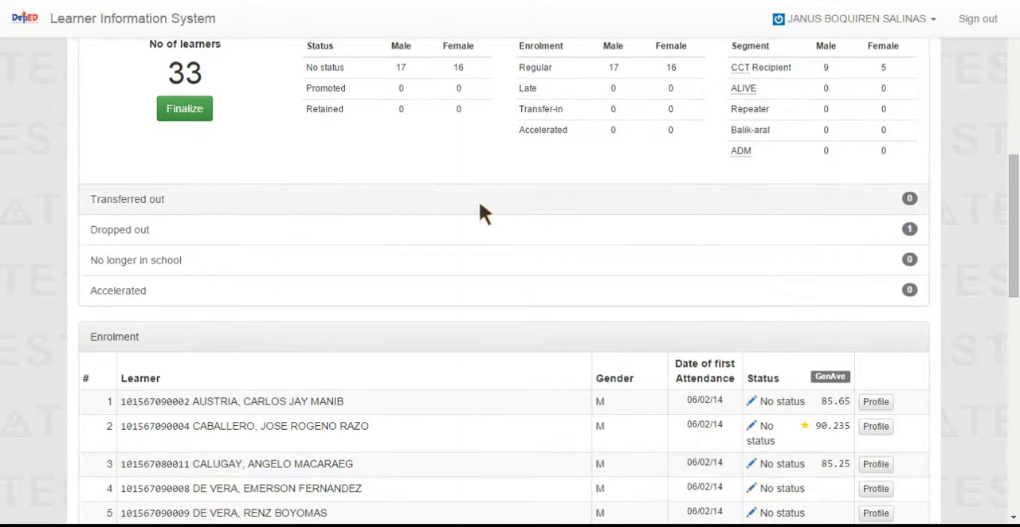
{"action": "scroll", "coordinate": [788, 255], "scroll_direction": "down", "scroll_amount": 6}
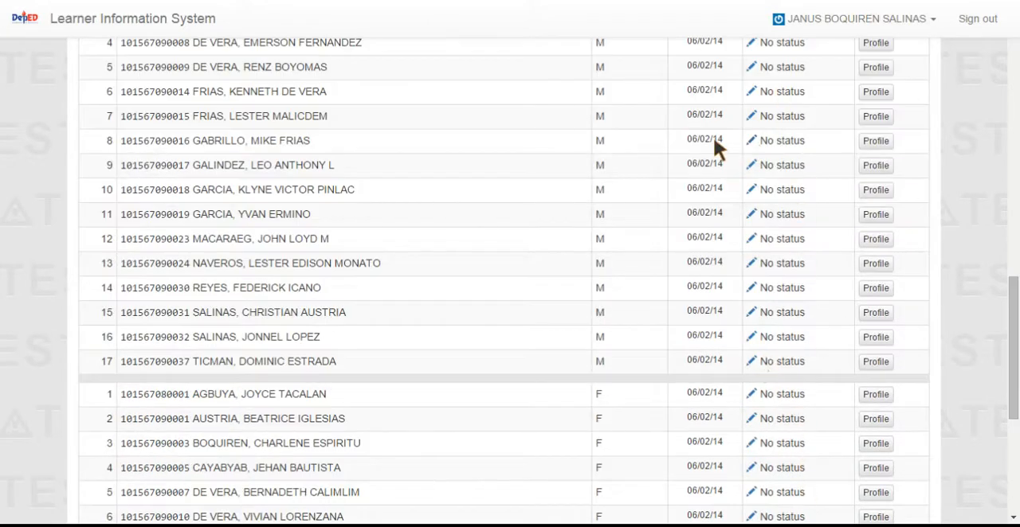
{"action": "scroll", "coordinate": [715, 145], "scroll_direction": "up", "scroll_amount": 12}
{"action": "left_click", "coordinate": [182, 263]}
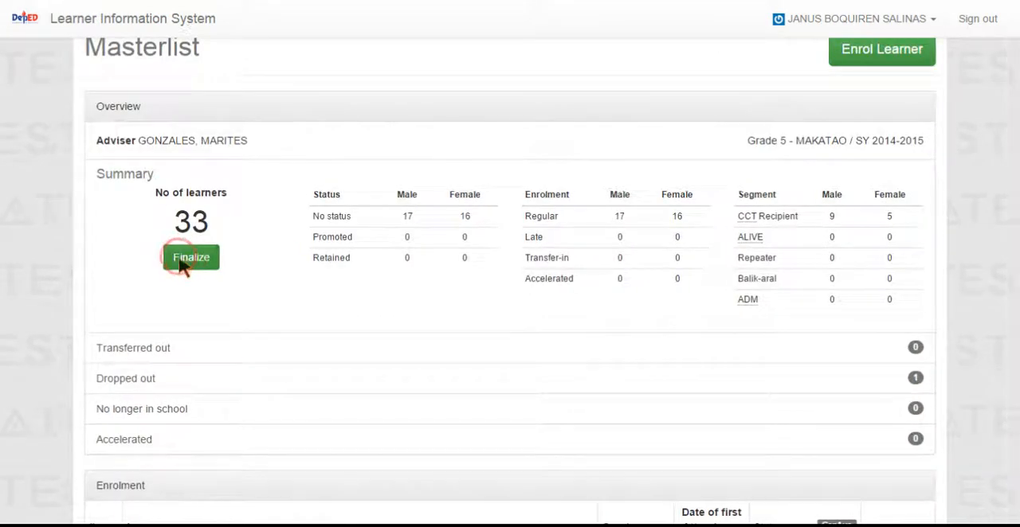
{"action": "scroll", "coordinate": [654, 343], "scroll_direction": "down", "scroll_amount": 1}
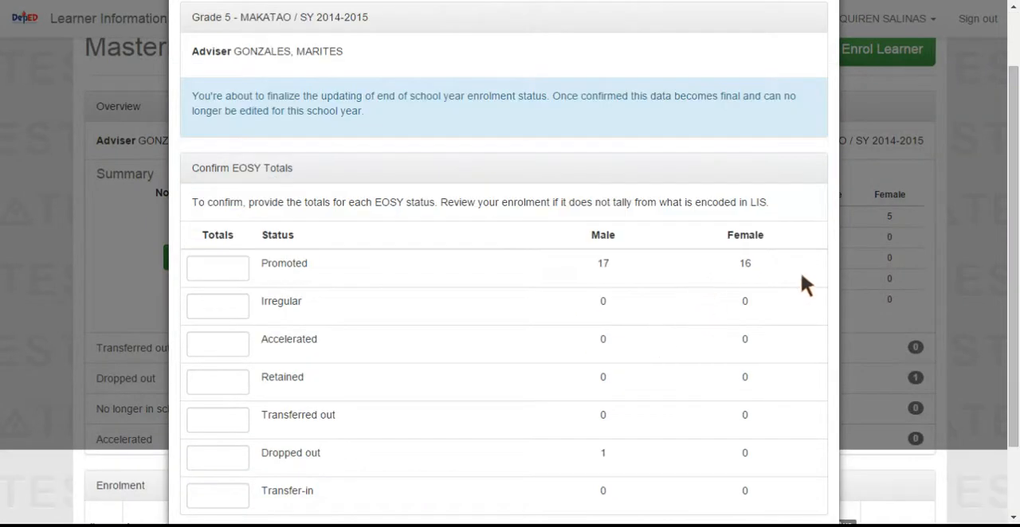
Enter the EOSY totals as 33 for Promoted and 0 each for Irregular, Accelerated and Retained
{"action": "left_click", "coordinate": [239, 274]}
{"action": "type", "text": "33"}
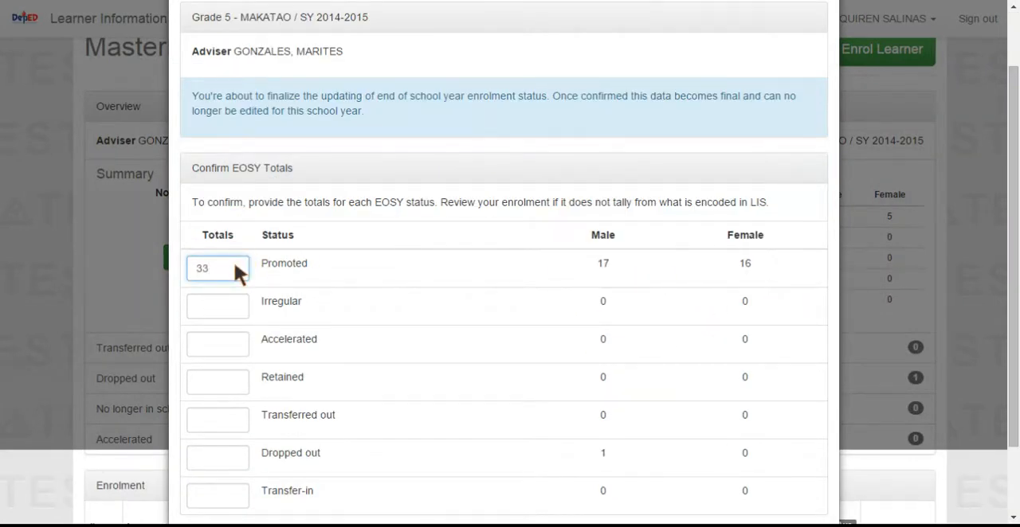
{"action": "left_click", "coordinate": [233, 305]}
{"action": "type", "text": "0"}
{"action": "left_click", "coordinate": [237, 354]}
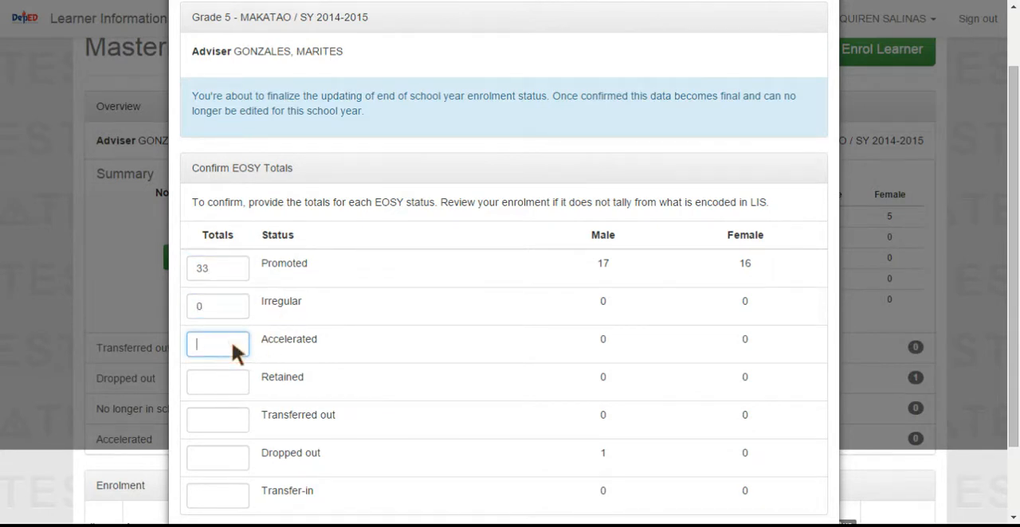
{"action": "left_click", "coordinate": [207, 382]}
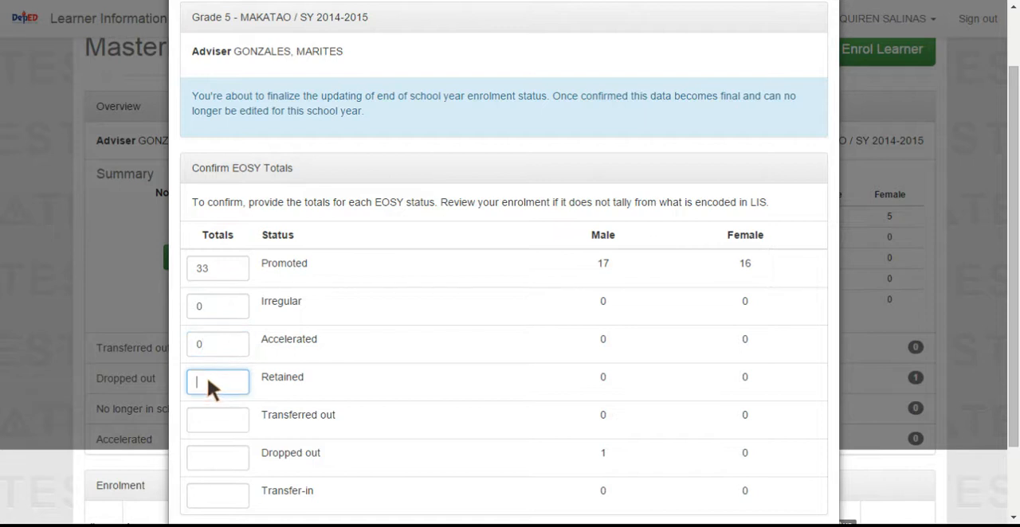
Enter totals of 0 for Transferred out, 1 for Dropped out and 0 for Transfer-in, and finalize the class
{"action": "left_click", "coordinate": [224, 426]}
{"action": "left_click", "coordinate": [220, 456]}
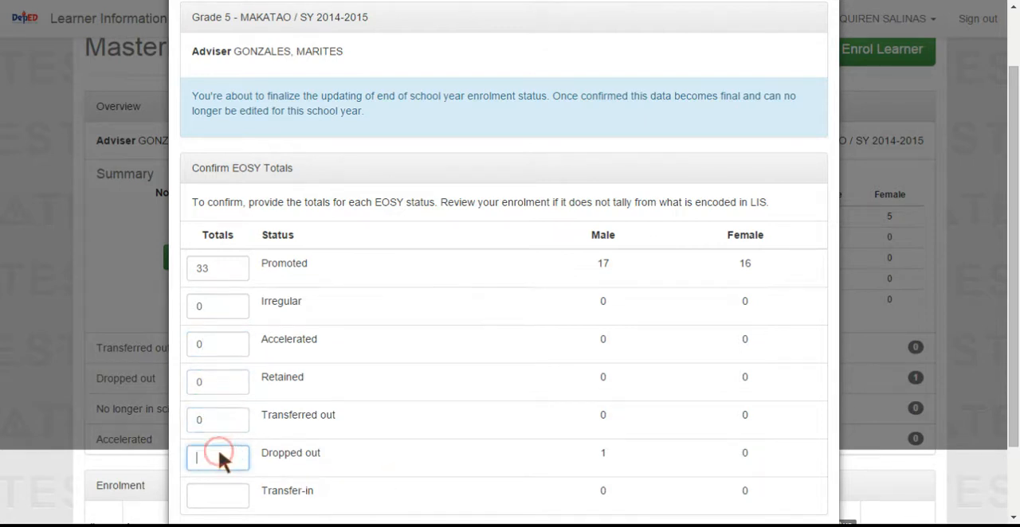
{"action": "type", "text": "1"}
{"action": "scroll", "coordinate": [498, 414], "scroll_direction": "down", "scroll_amount": 1}
{"action": "left_click", "coordinate": [216, 410]}
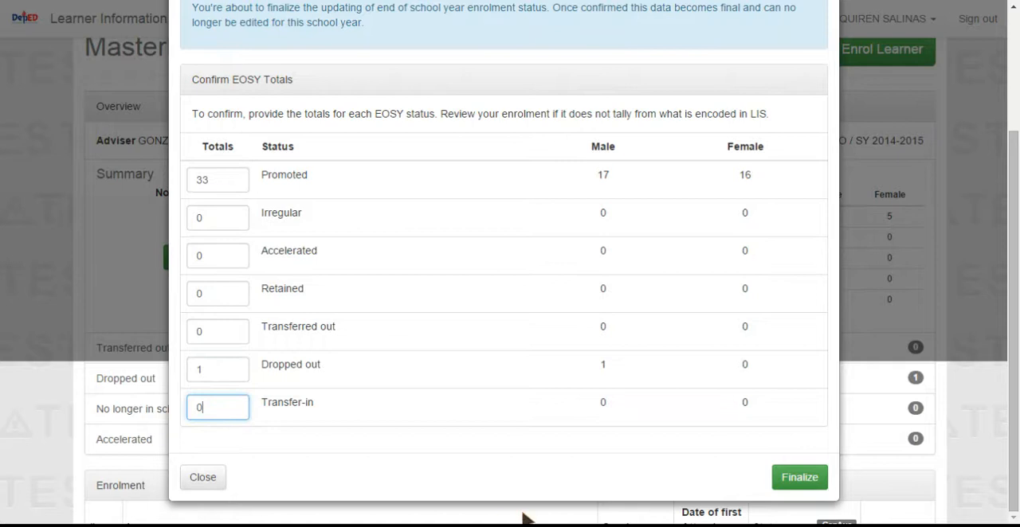
{"action": "left_click", "coordinate": [799, 477]}
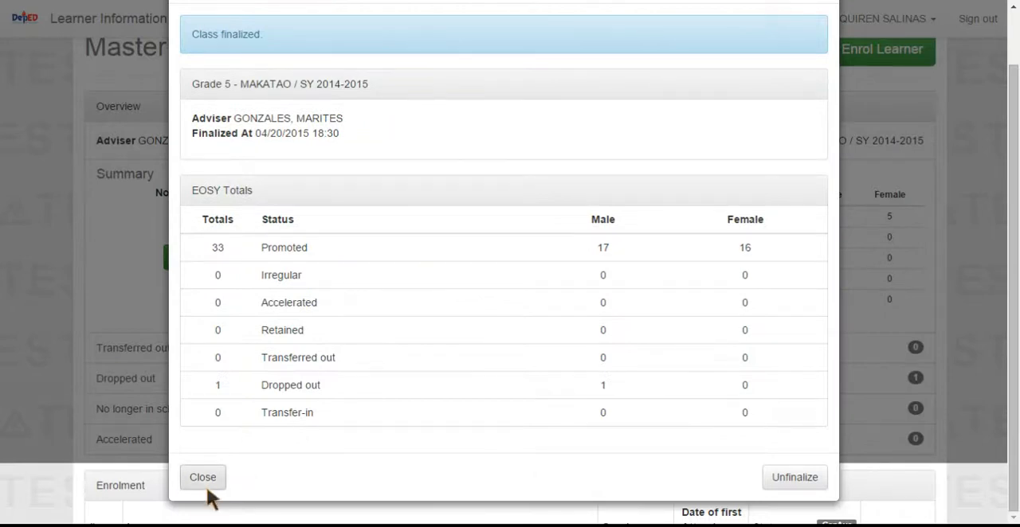
{"action": "left_click", "coordinate": [203, 477]}
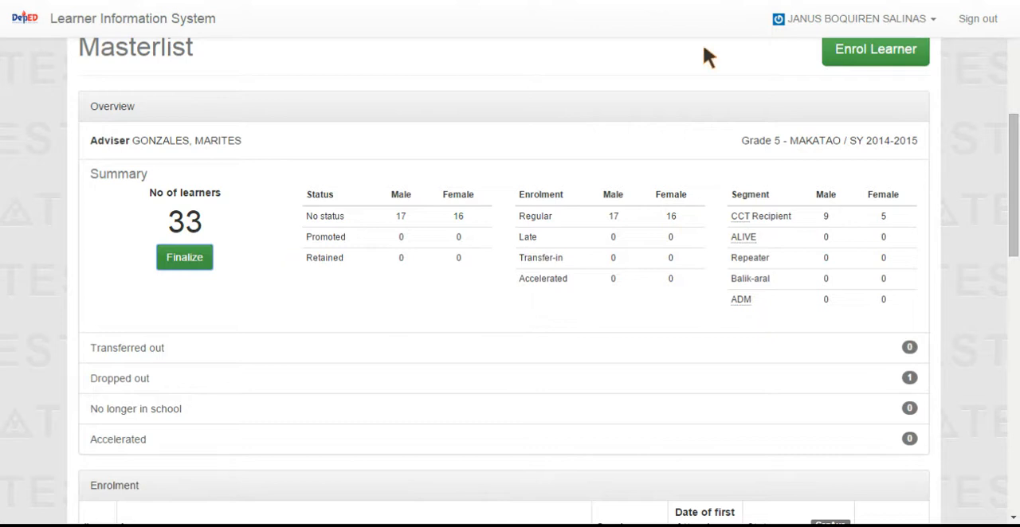
View the finalization details of the locked Grade 5 MAKATAO class from the list of classes, and close them
{"action": "scroll", "coordinate": [821, 129], "scroll_direction": "up", "scroll_amount": 4}
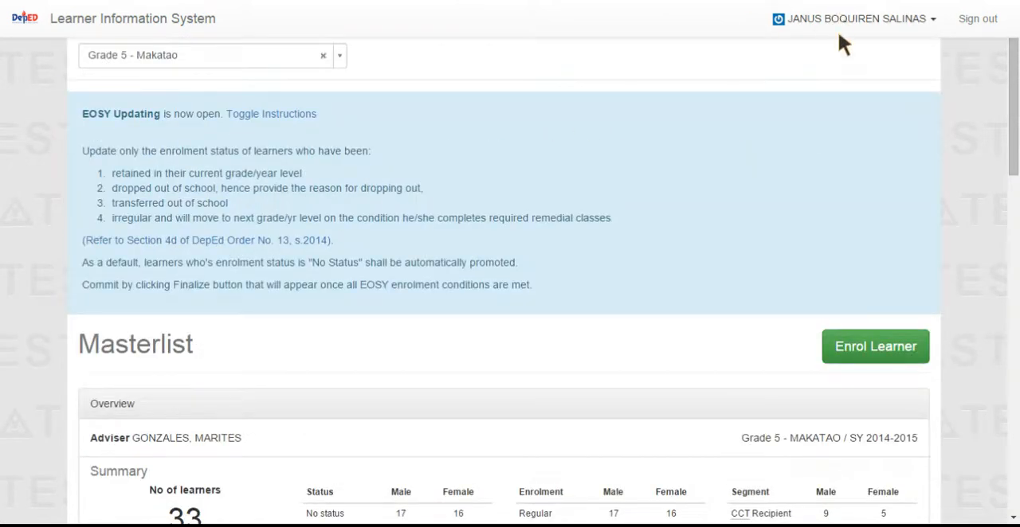
{"action": "scroll", "coordinate": [837, 29], "scroll_direction": "up", "scroll_amount": 1}
{"action": "left_click", "coordinate": [627, 84]}
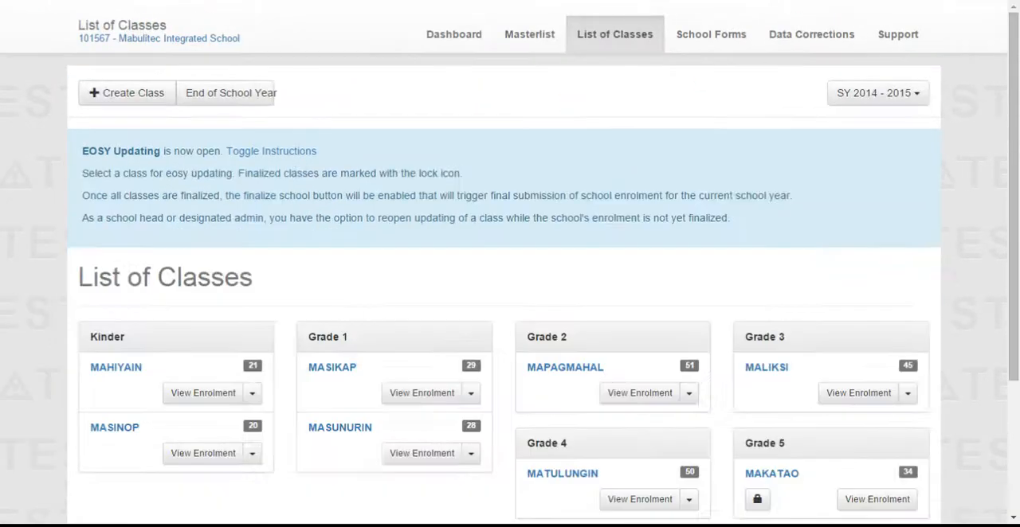
{"action": "scroll", "coordinate": [374, 296], "scroll_direction": "down", "scroll_amount": 3}
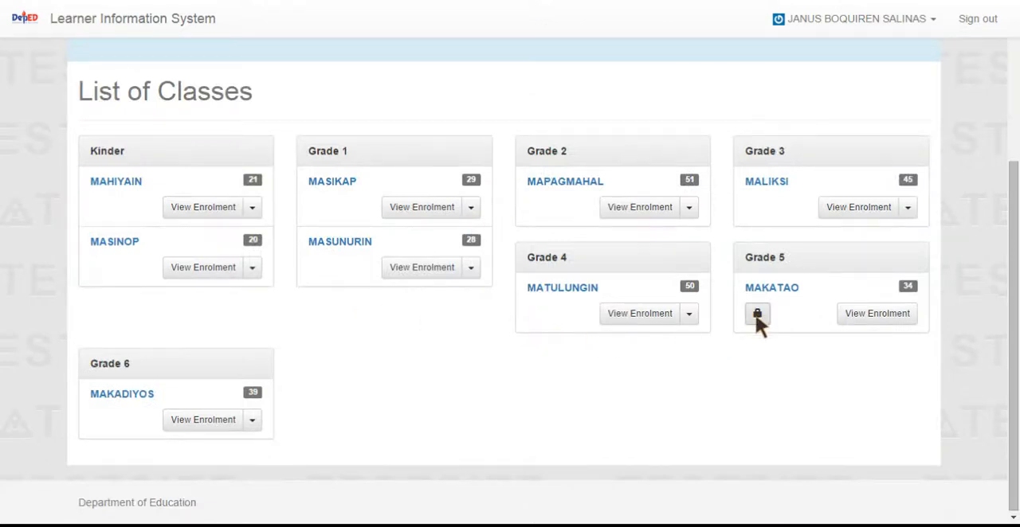
{"action": "left_click", "coordinate": [756, 316]}
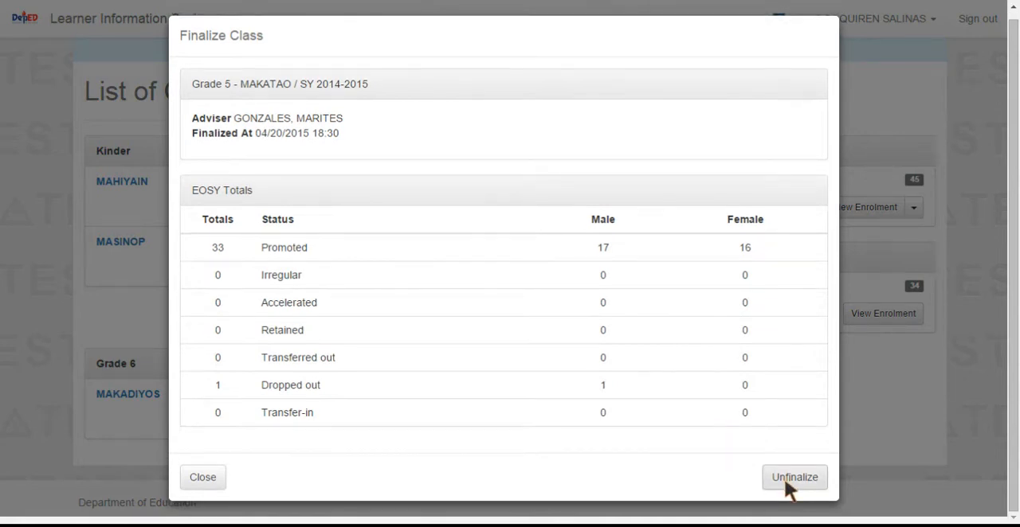
{"action": "left_click", "coordinate": [205, 479]}
{"action": "scroll", "coordinate": [626, 255], "scroll_direction": "up", "scroll_amount": 3}
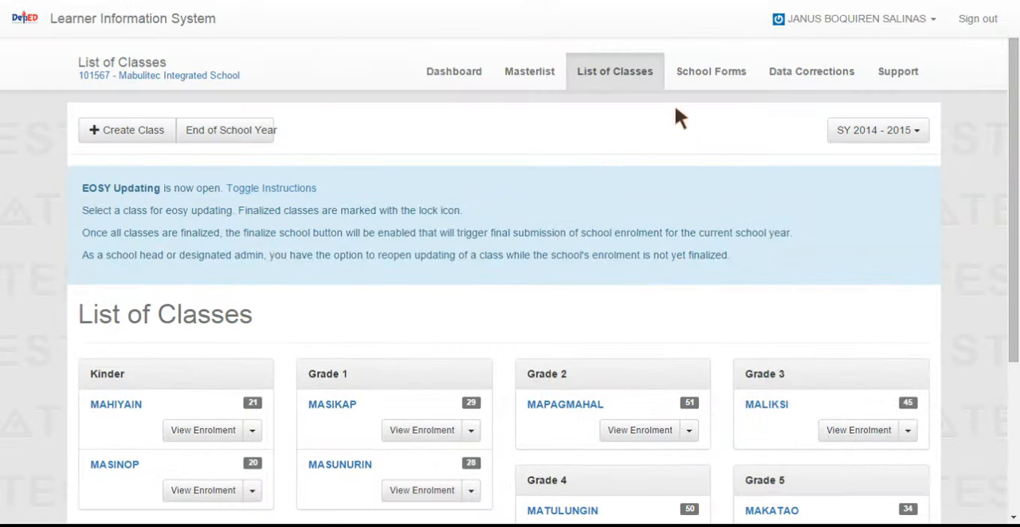